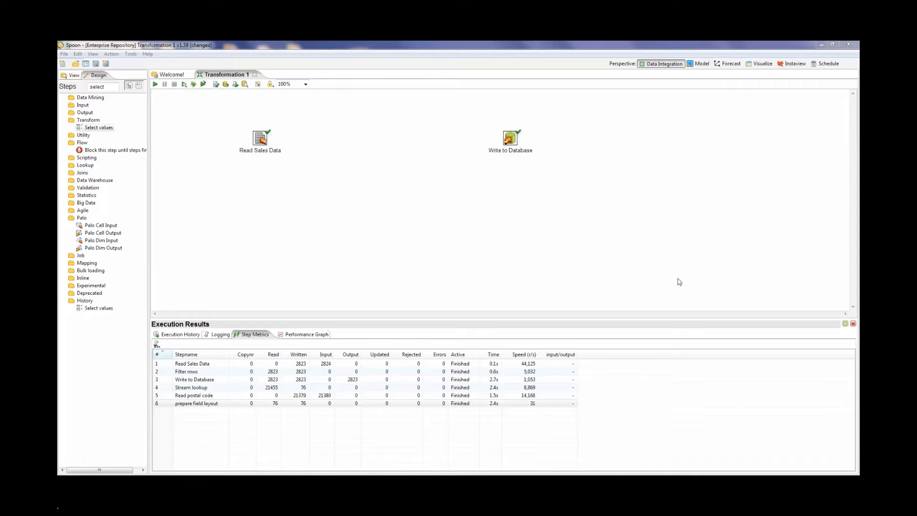
Step: Preview the first 1000 rows of the Read Sales Data step and examine the address columns, including POSTALCODE
right_click(263, 140)
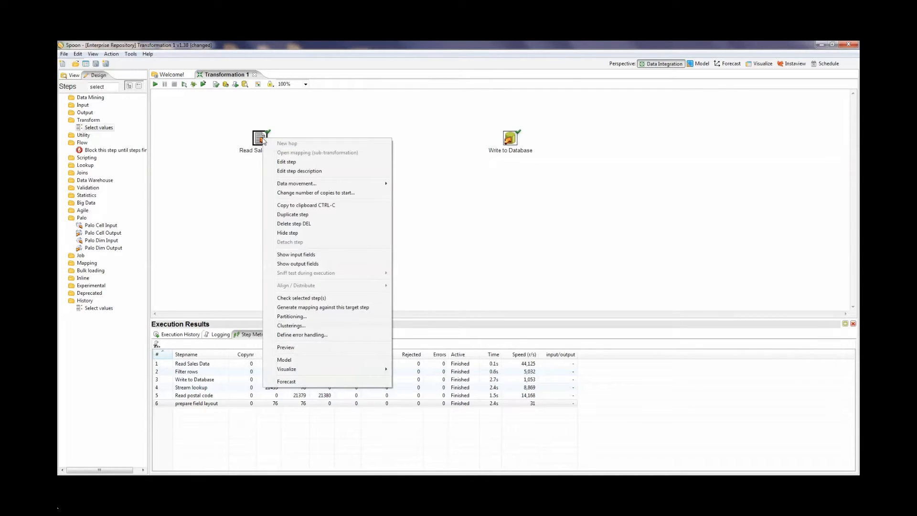
left_click(289, 349)
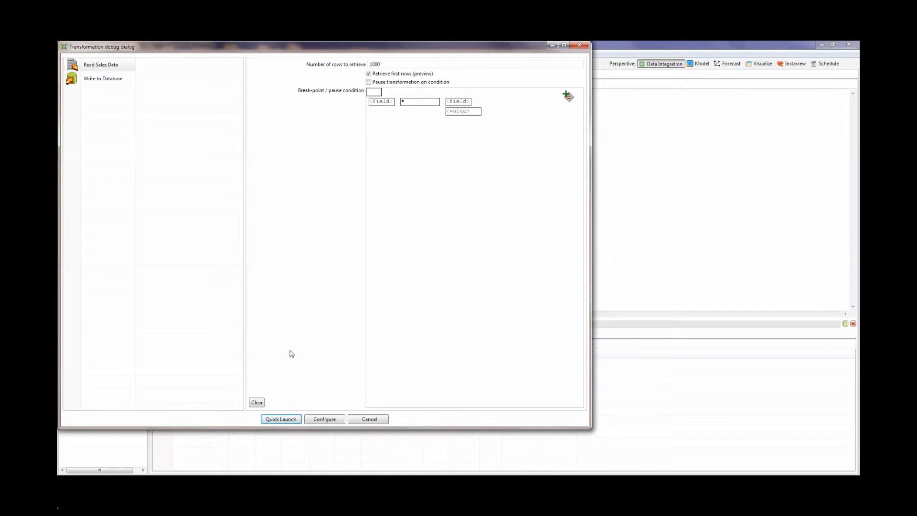
left_click(389, 66)
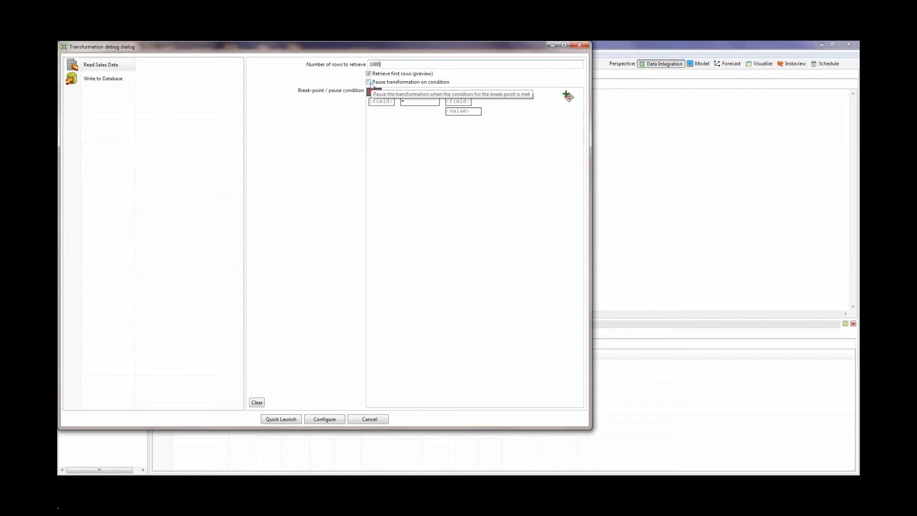
left_click(370, 83)
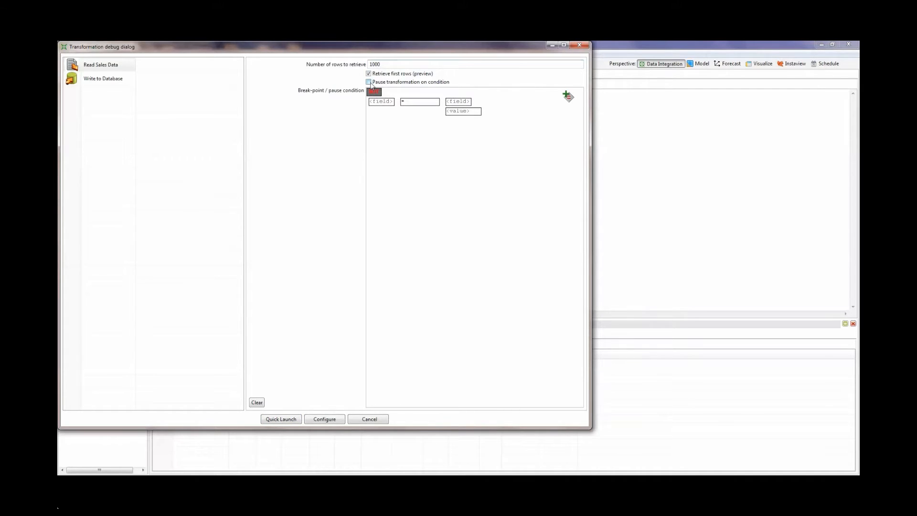
left_click(380, 102)
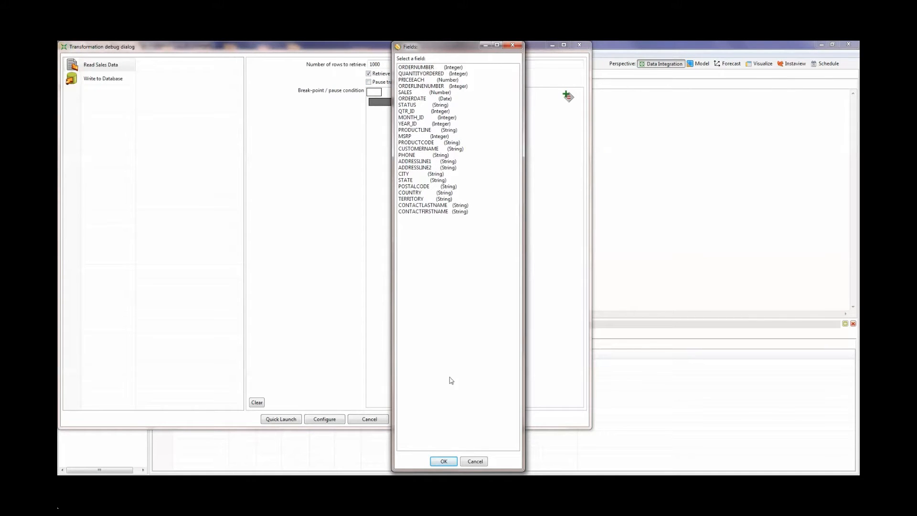
left_click(444, 461)
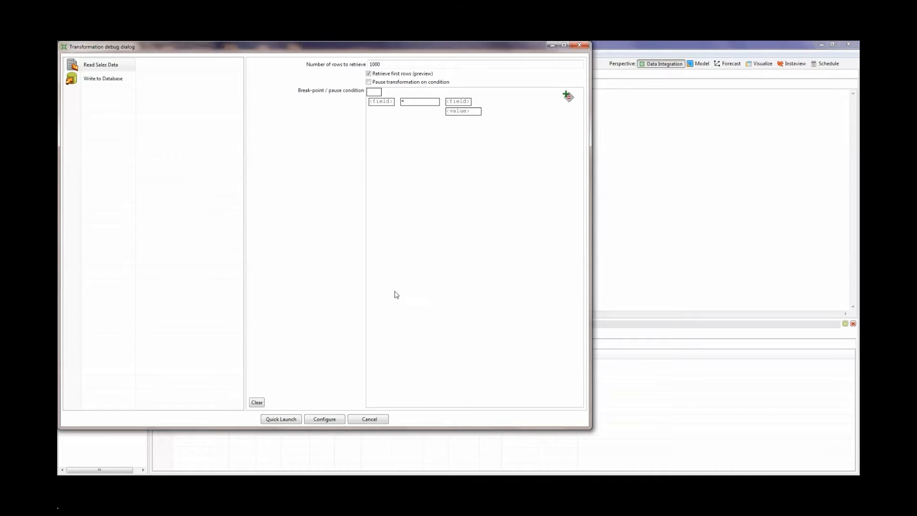
left_click(288, 418)
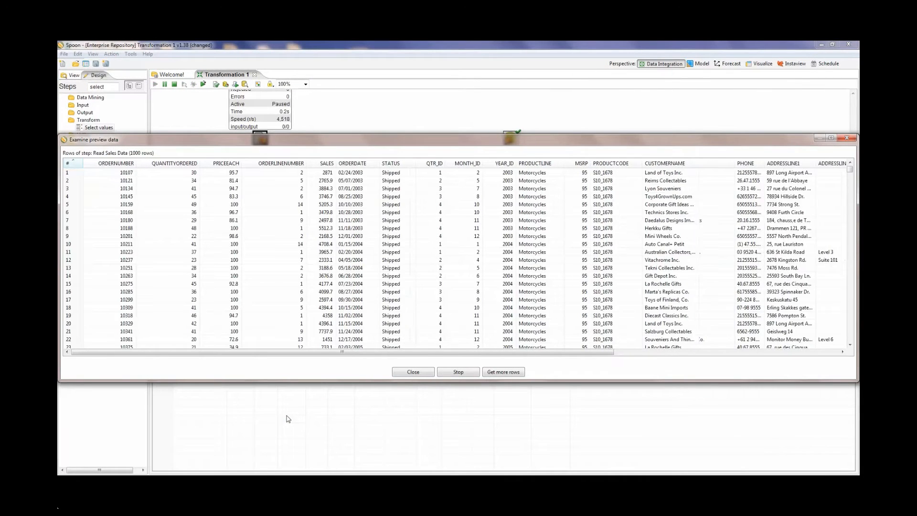
left_click_drag(293, 353, 699, 334)
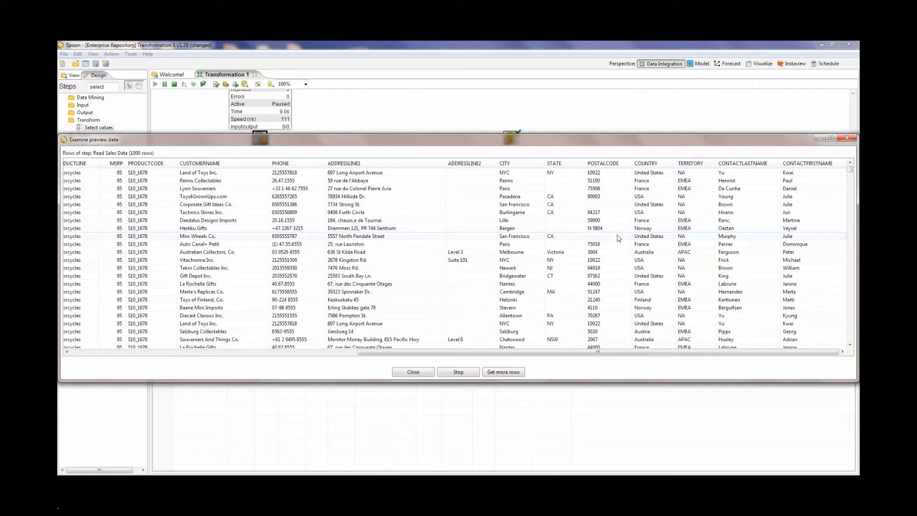
left_click(850, 344)
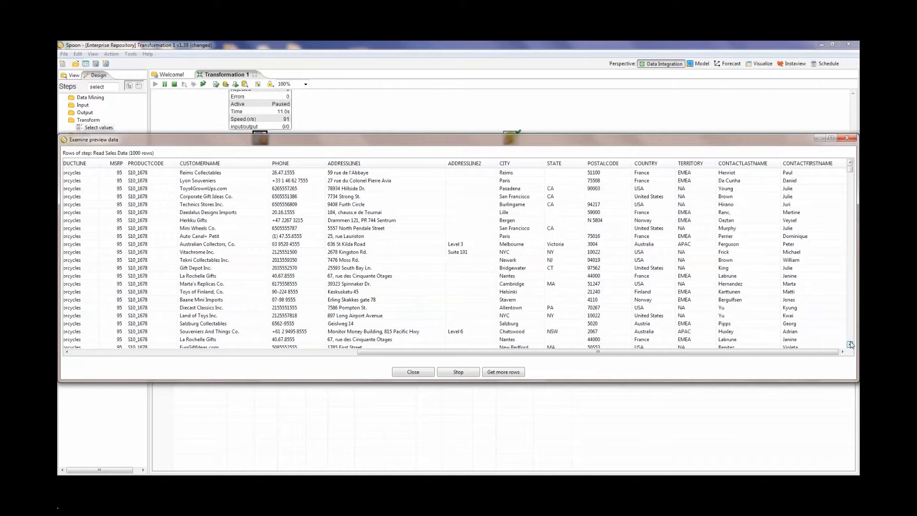
left_click_drag(851, 344, 850, 343)
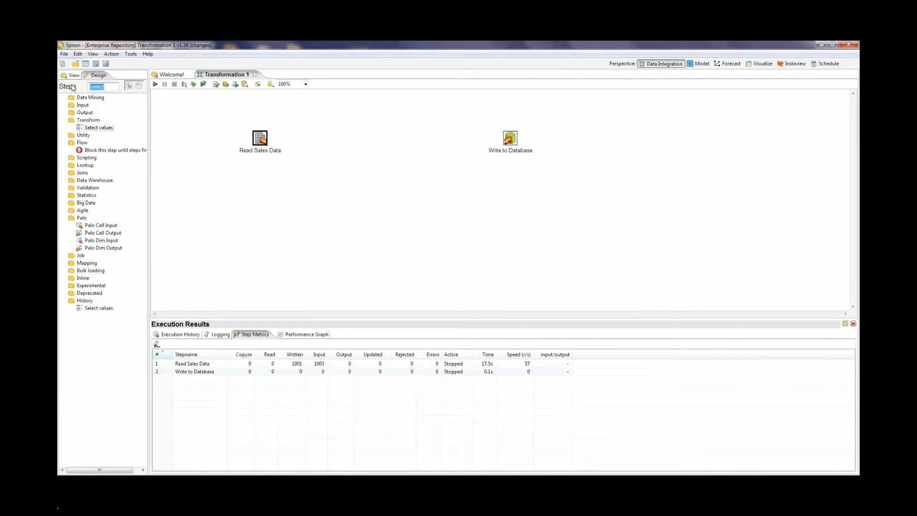
Step: Add a Filter rows step between Read Sales Data and Write to Database, and feed it from the main output of Read Sales Data
type("filter")
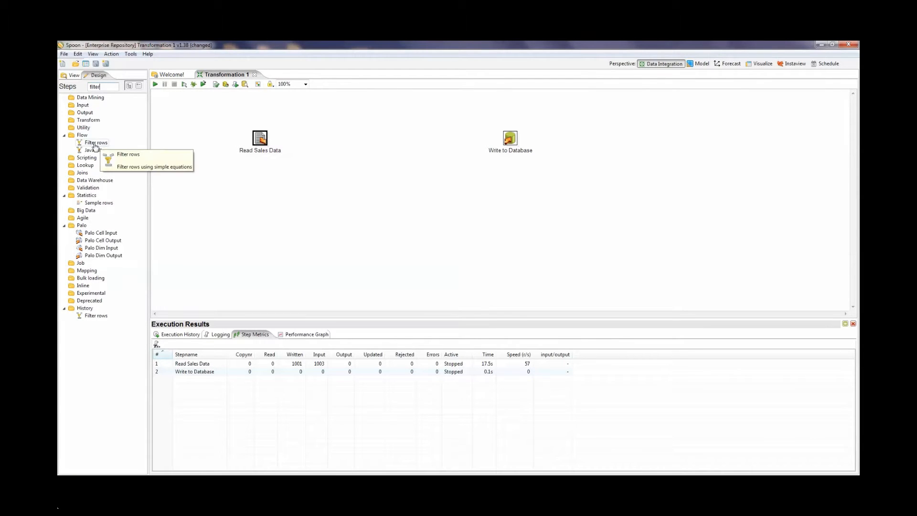
left_click_drag(95, 146, 370, 142)
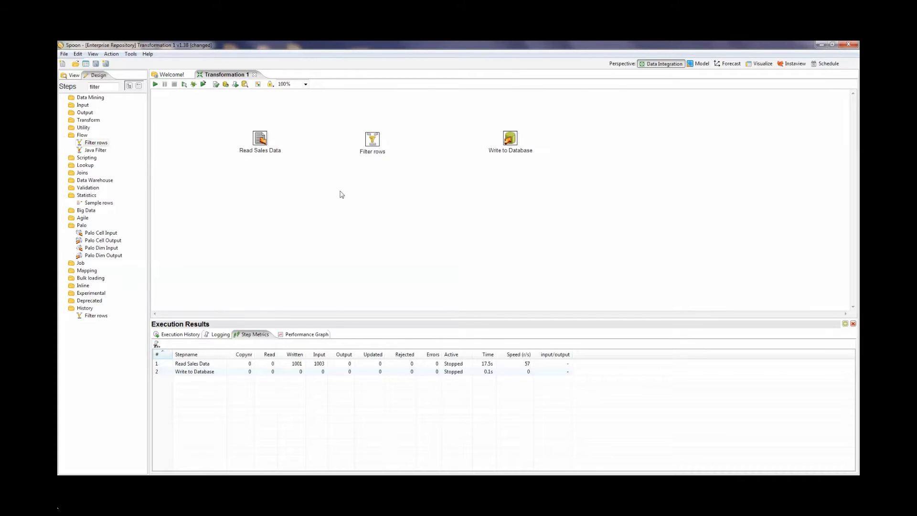
mouse_move(261, 142)
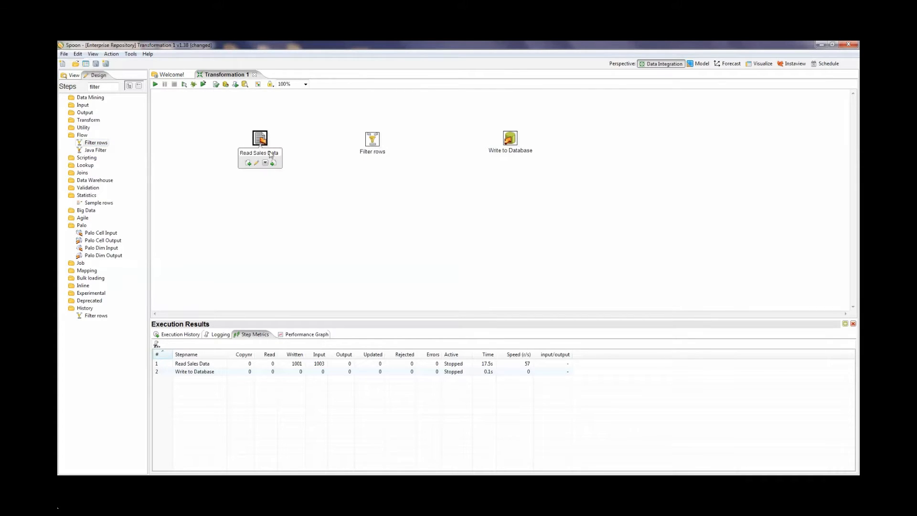
left_click_drag(273, 164, 373, 141)
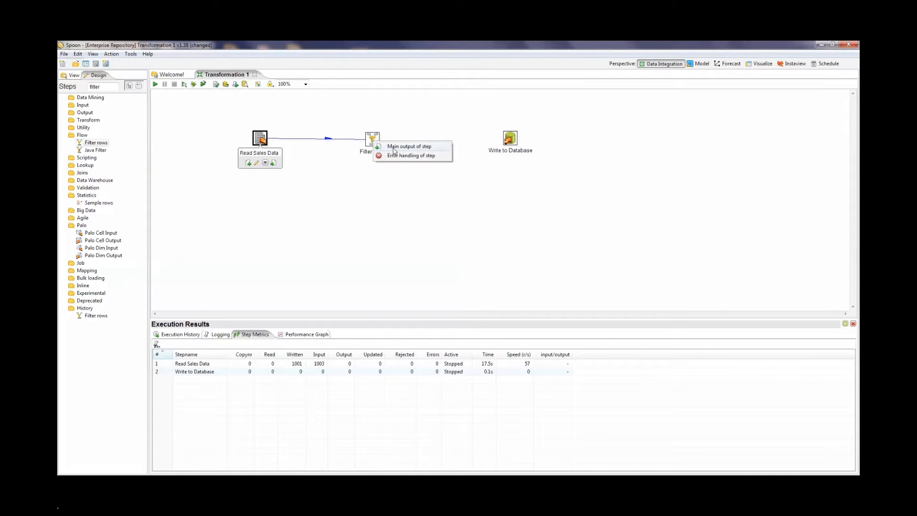
left_click(392, 148)
Step: Set the Filter rows condition to POSTALCODE IS NOT NULL
double_click(372, 140)
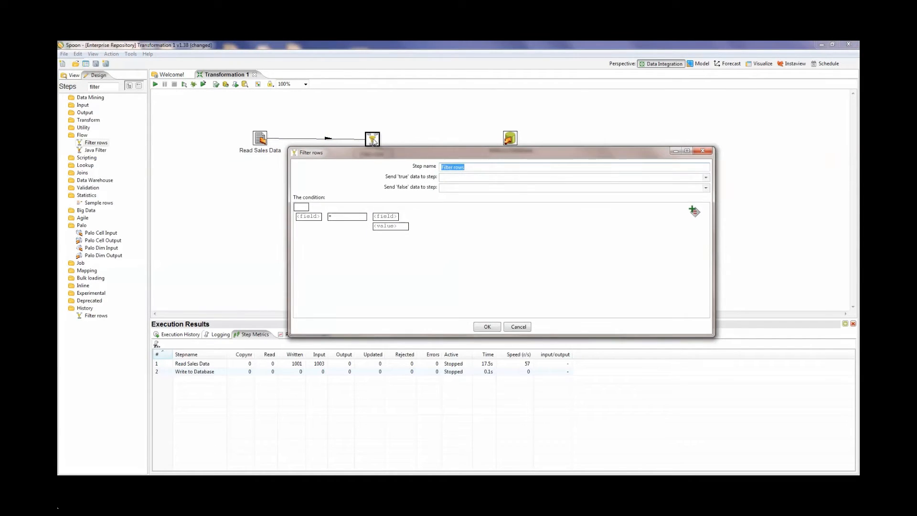
left_click(317, 218)
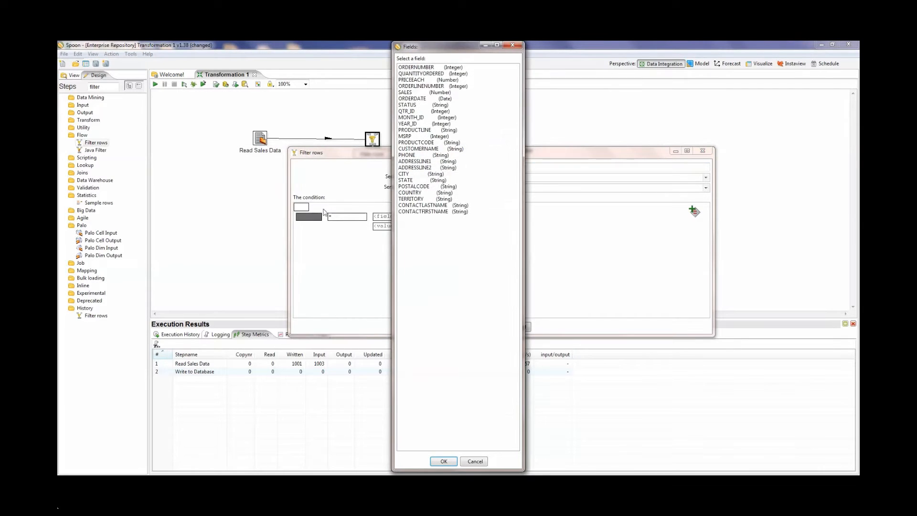
left_click(416, 186)
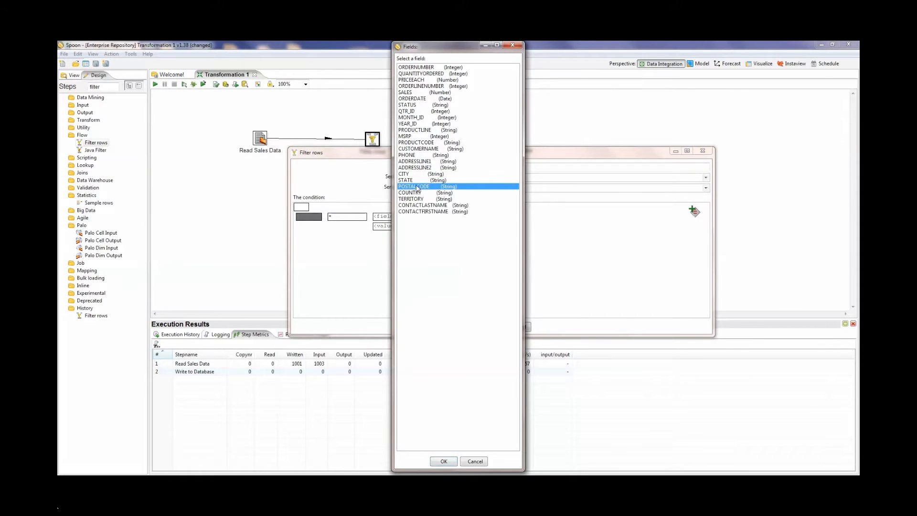
left_click(440, 461)
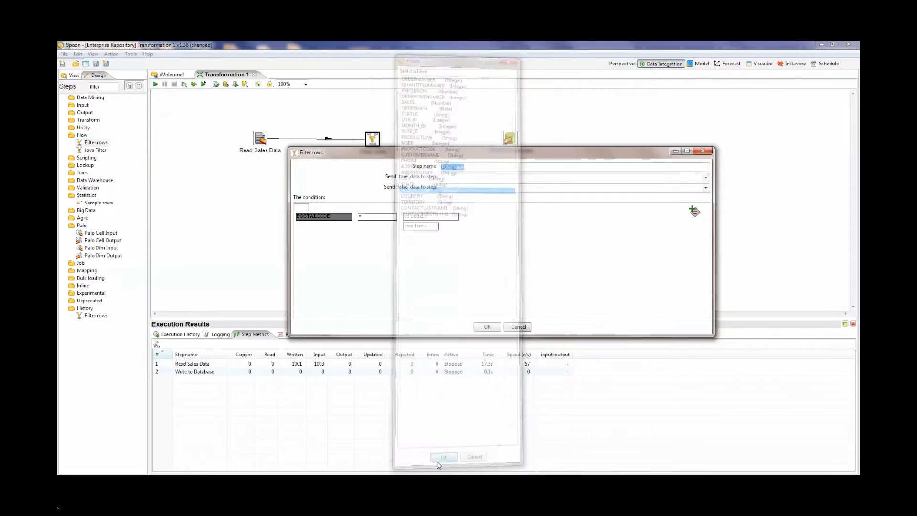
left_click(373, 218)
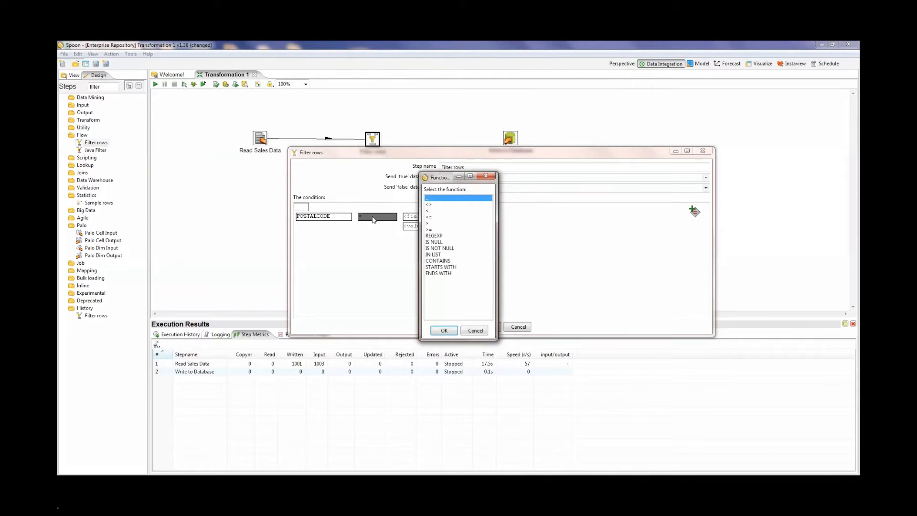
left_click(434, 249)
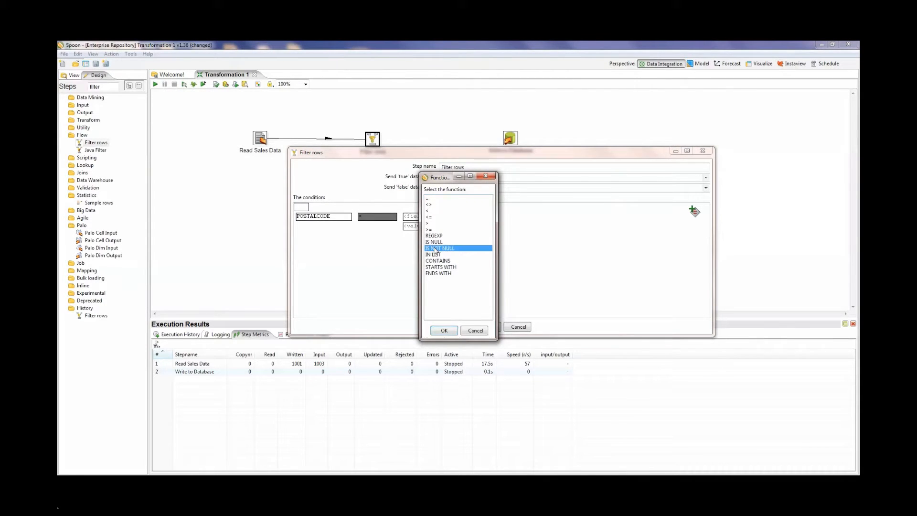
left_click(444, 330)
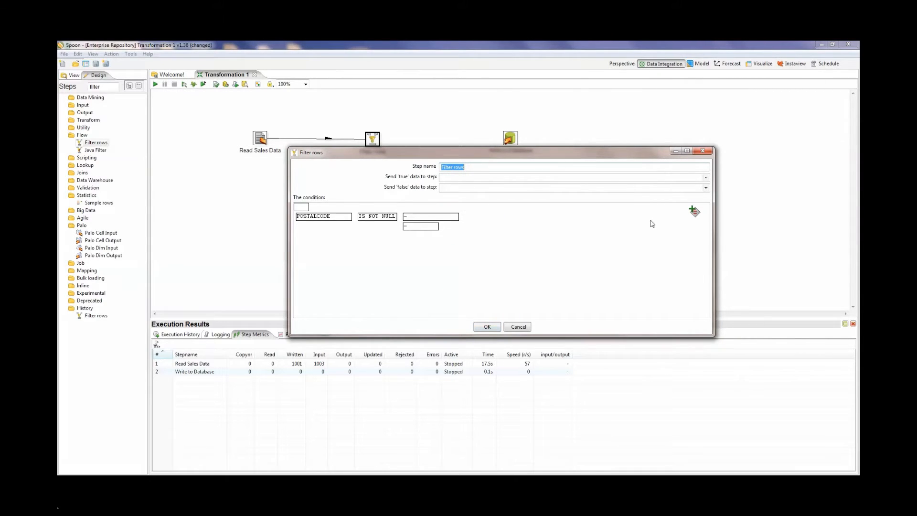
left_click(486, 327)
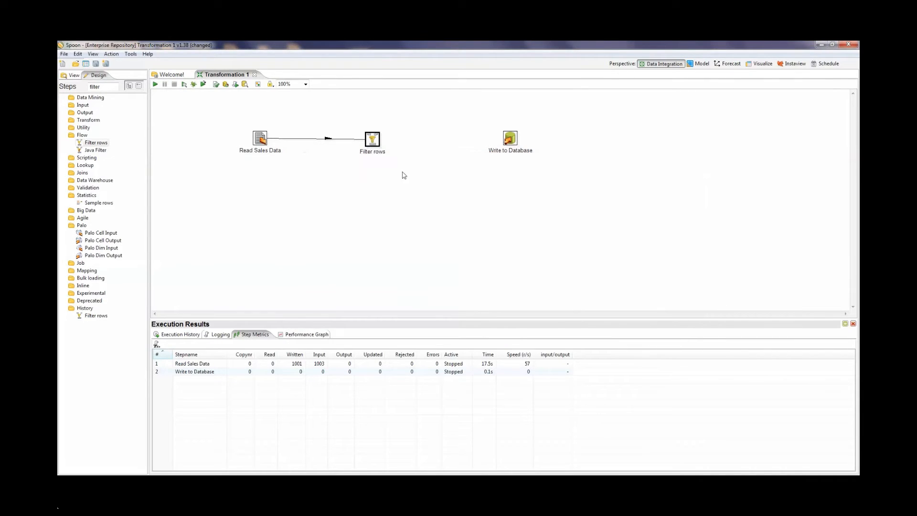
Step: Connect Filter rows to Write to Database with a hop for rows where the result is TRUE
mouse_move(376, 144)
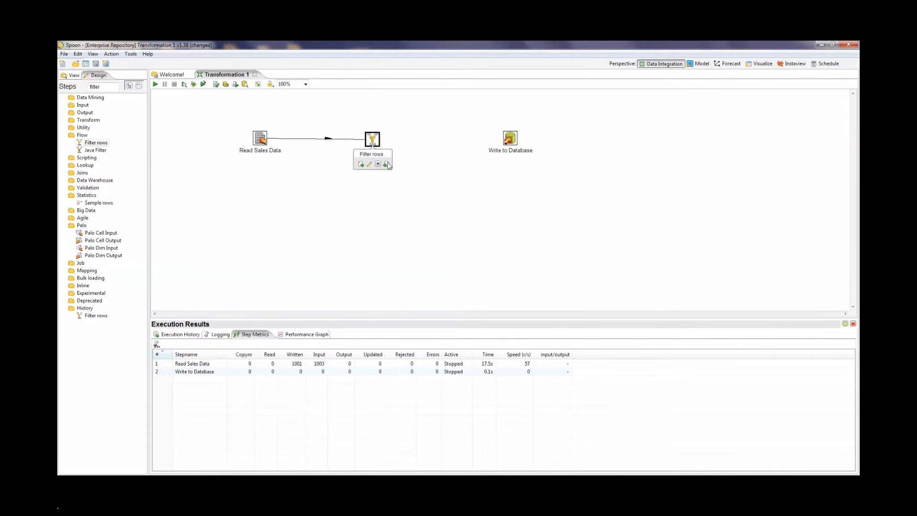
left_click_drag(386, 163, 509, 141)
mouse_move(509, 141)
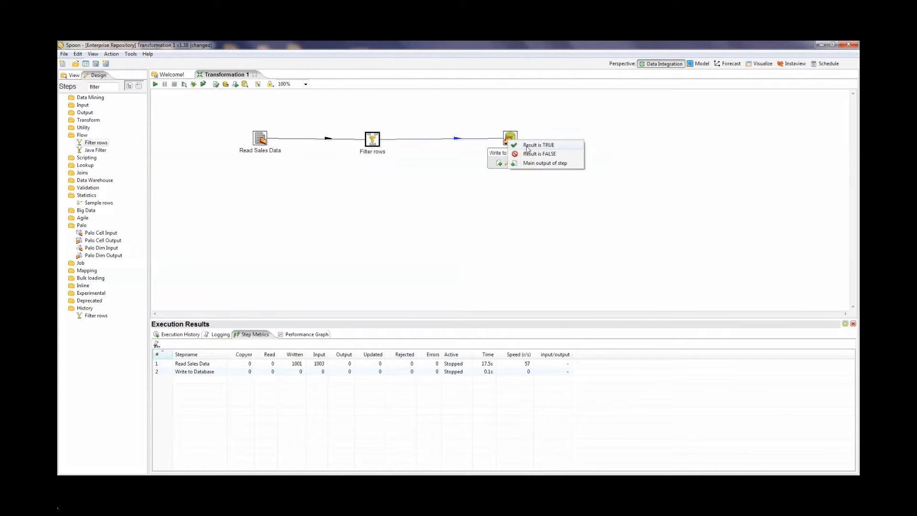
left_click(530, 144)
Step: Clear the step search and add a CSV file input step below Read Sales Data
left_click_drag(102, 87, 62, 91)
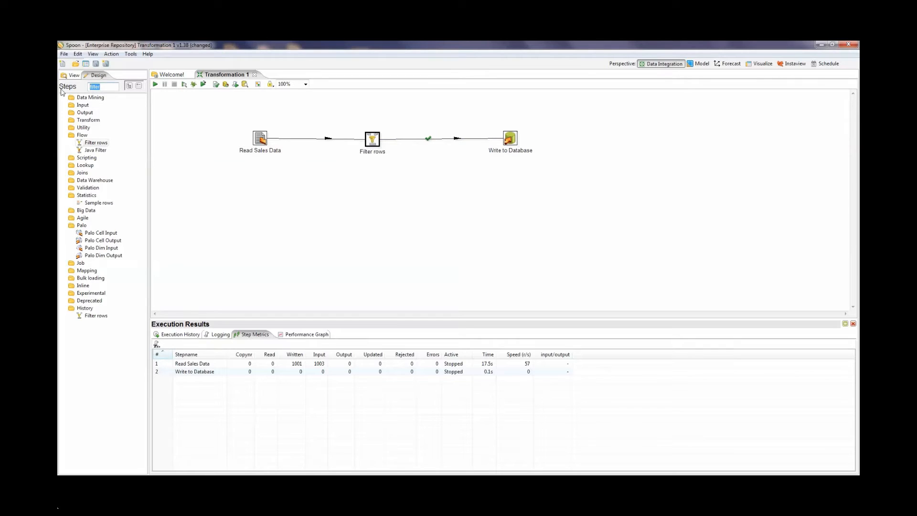
key("BackSpace")
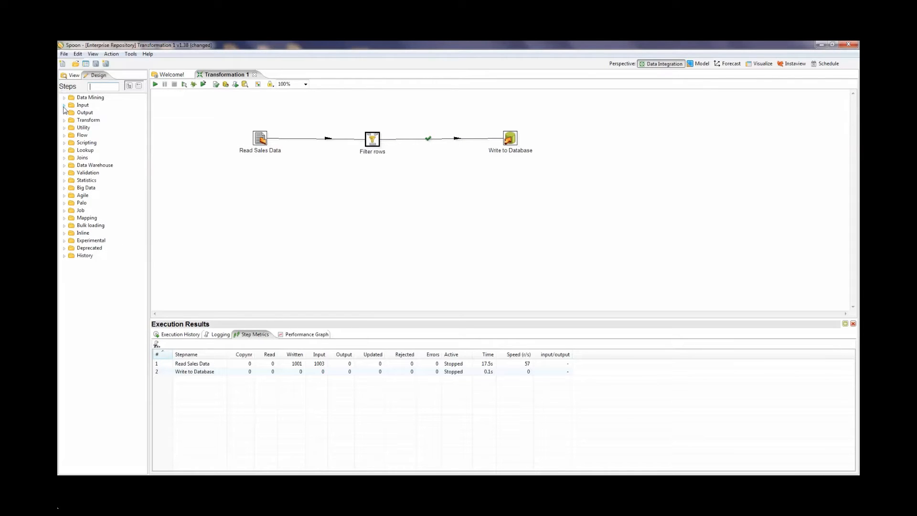
left_click(64, 105)
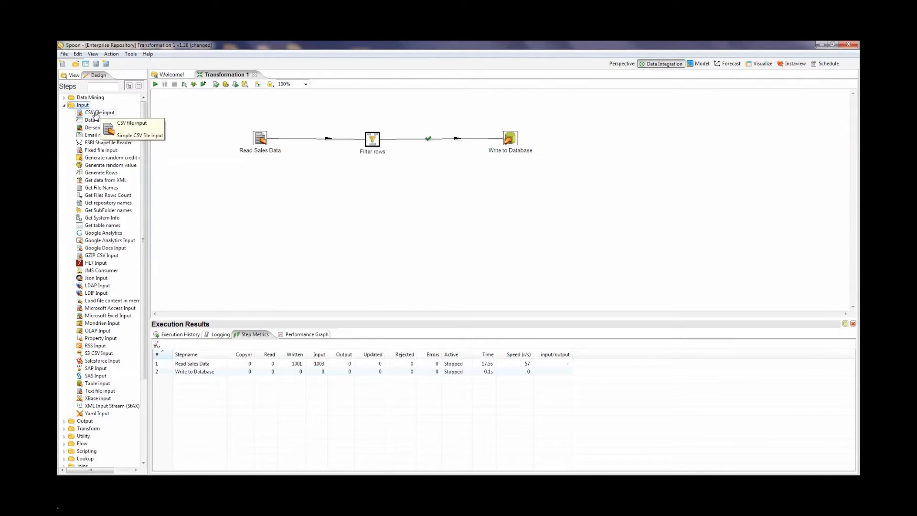
left_click_drag(91, 113, 263, 209)
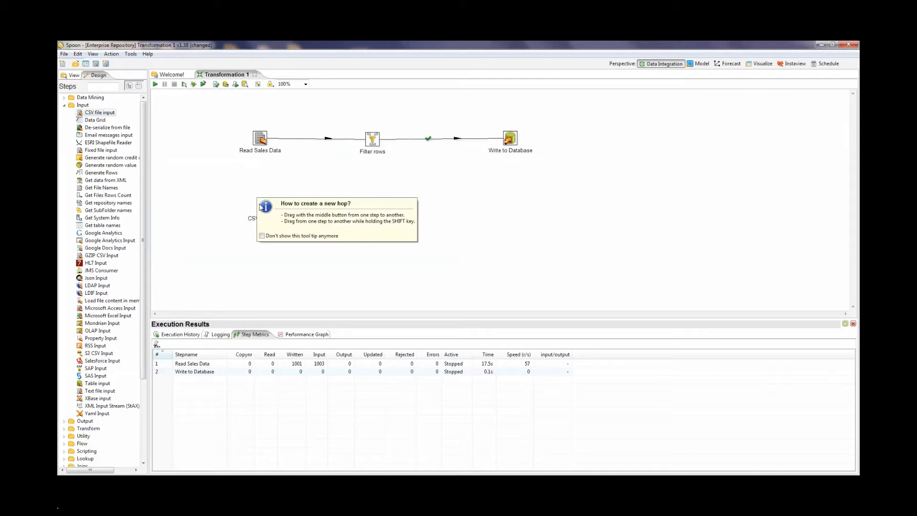
Step: Name the CSV file input step "Read postal codes" and choose Zipssortedbycitystate.csv as its source file
double_click(264, 209)
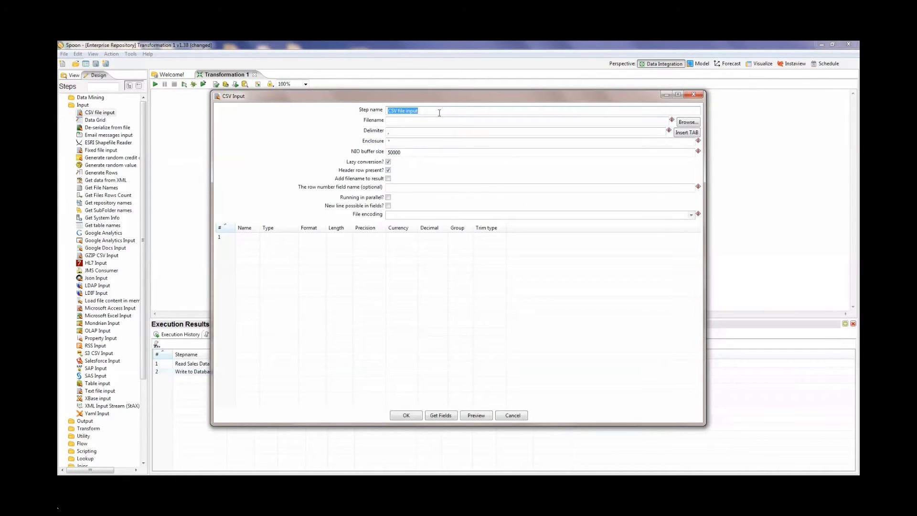
type("Read postal codes")
left_click(687, 122)
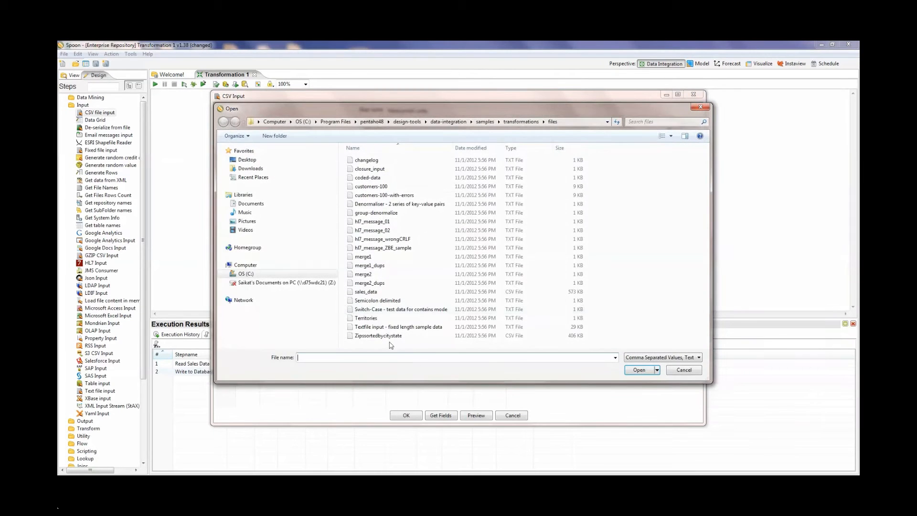
left_click(378, 336)
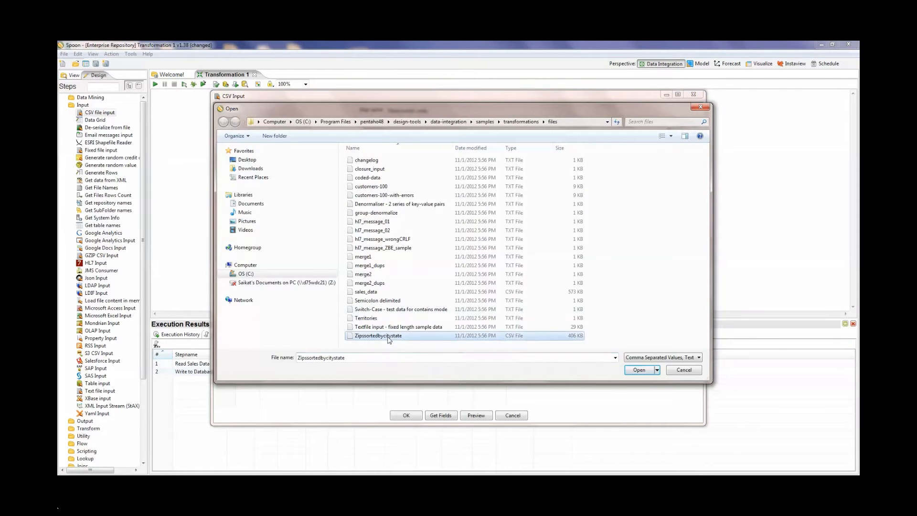
left_click(637, 371)
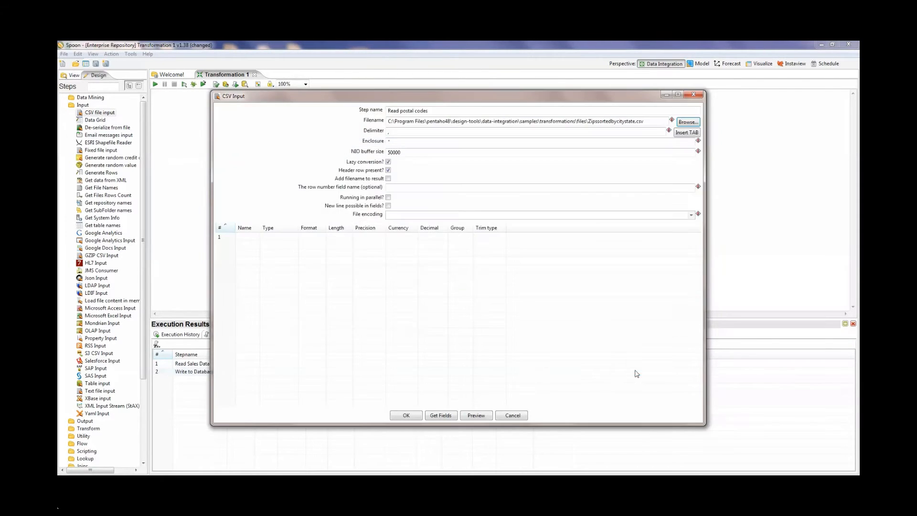
Step: Disable lazy conversion, keep the header row option on, and retrieve the file's fields from a 100-line sample
left_click(388, 162)
left_click(388, 170)
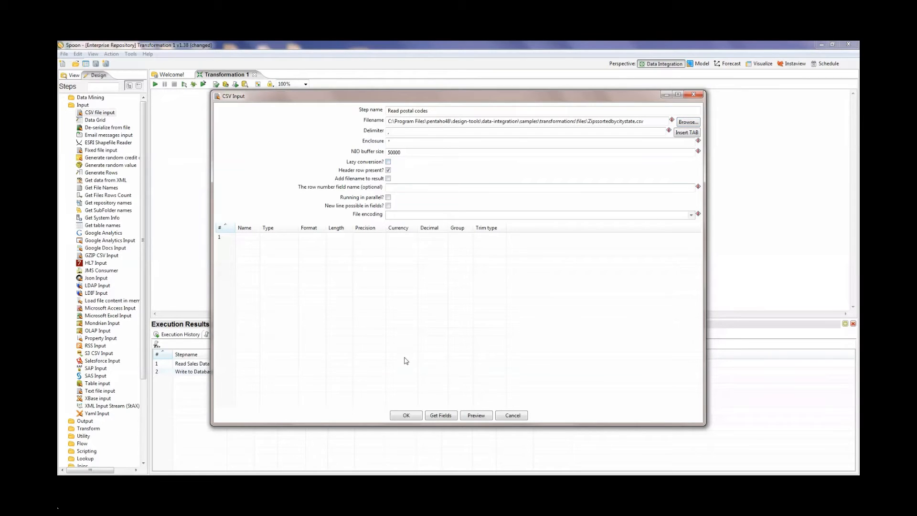
left_click(441, 416)
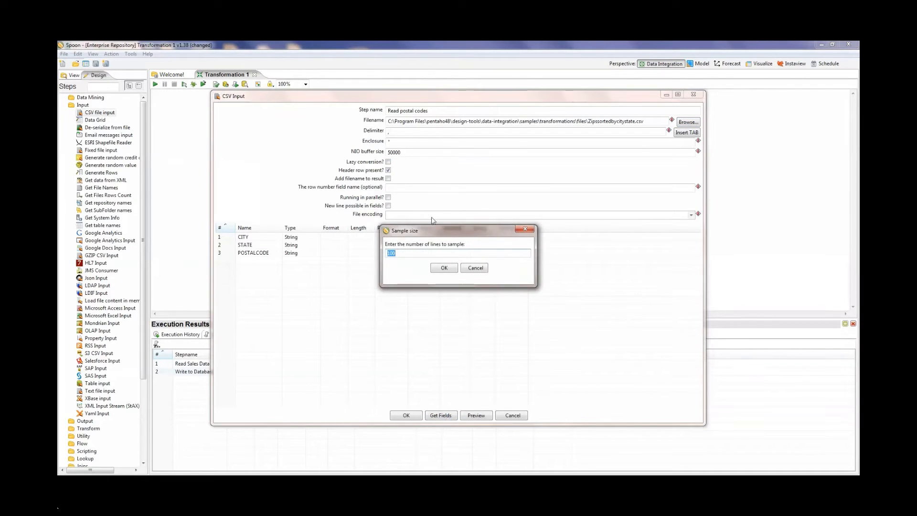
left_click(443, 268)
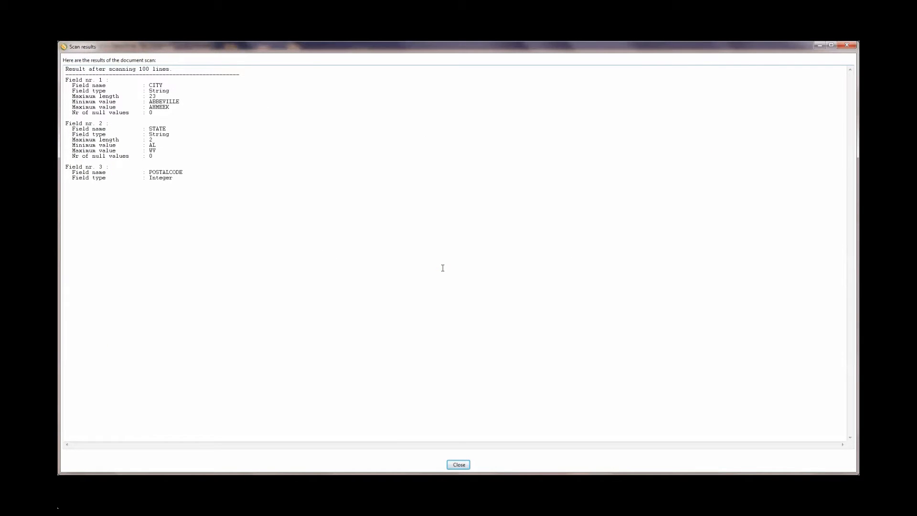
left_click(460, 465)
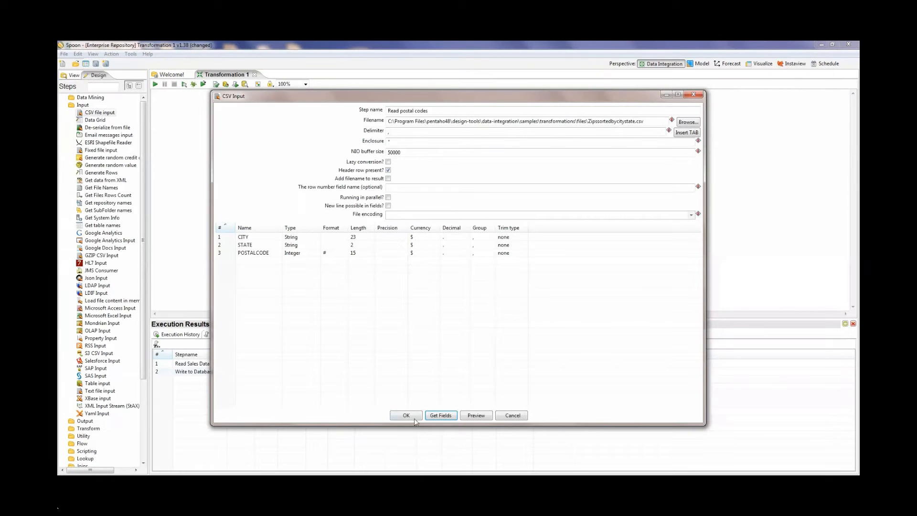
Step: Confirm the CSV input settings and add a Stream lookup step beside Read postal codes, below Filter rows
left_click(406, 415)
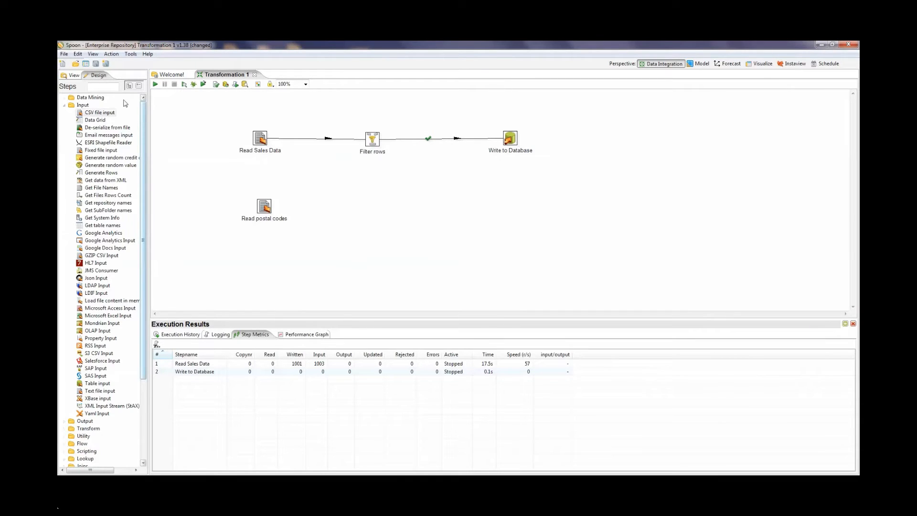
left_click(112, 86)
type("look")
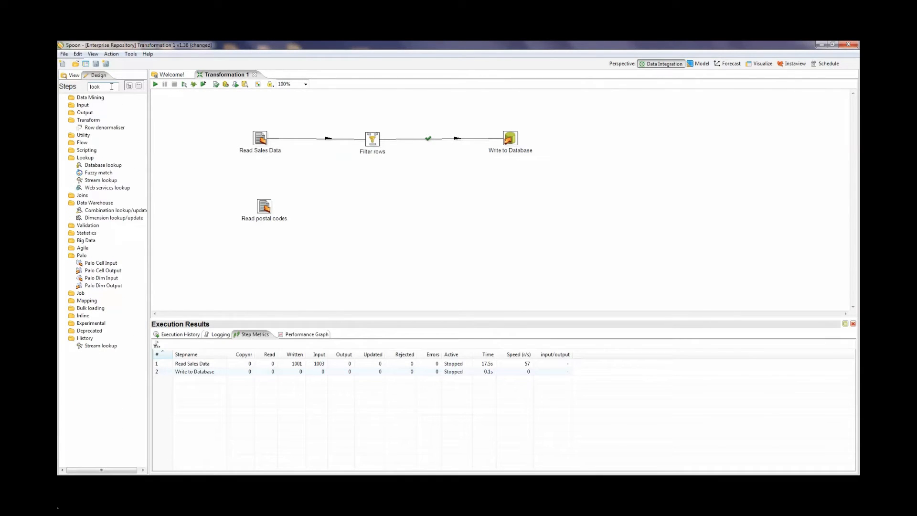
type("up")
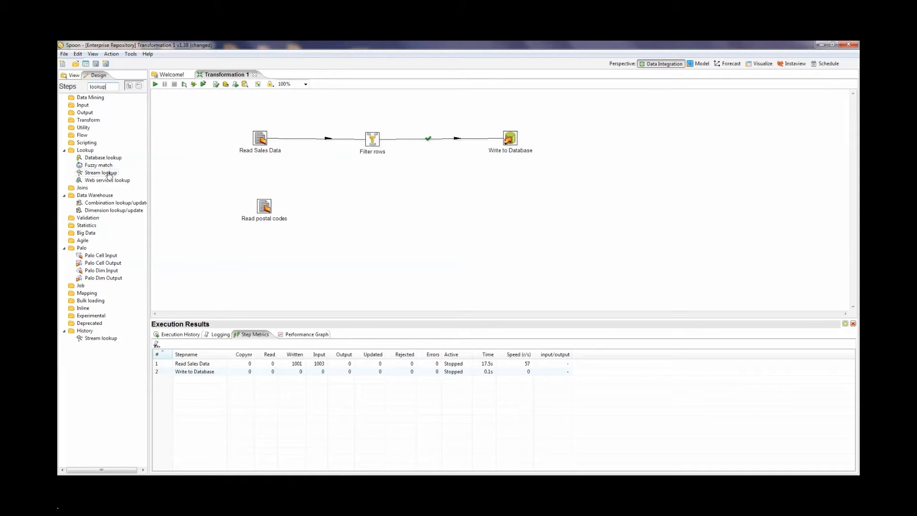
left_click_drag(113, 172, 369, 206)
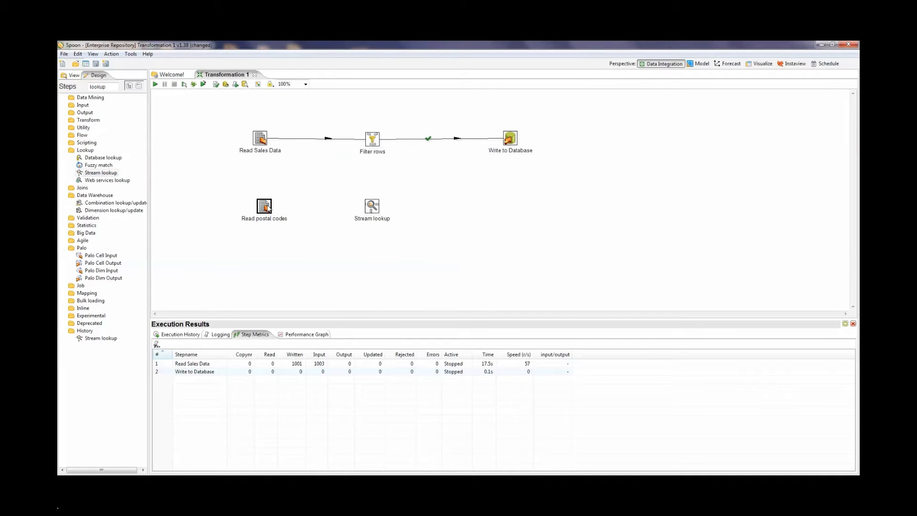
Step: Connect Read postal codes to Stream lookup with a hop for the main output of the step
mouse_move(269, 207)
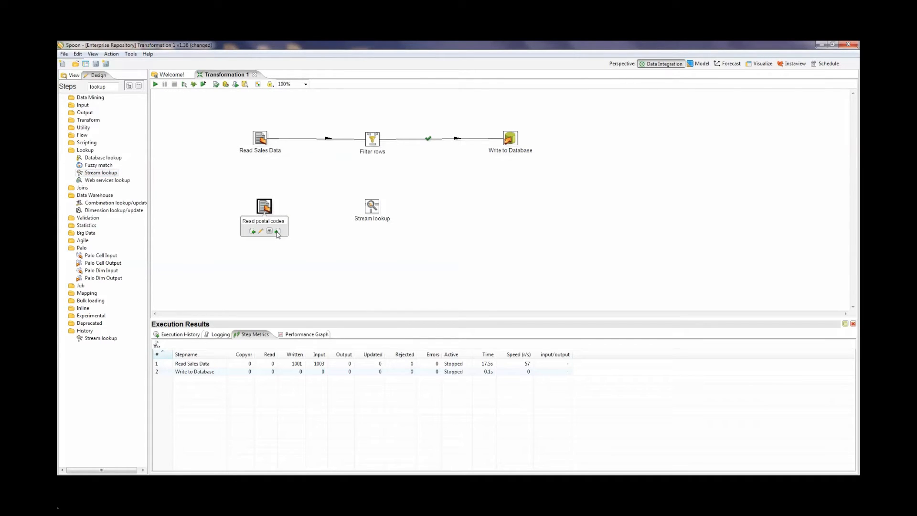
left_click_drag(278, 233, 372, 206)
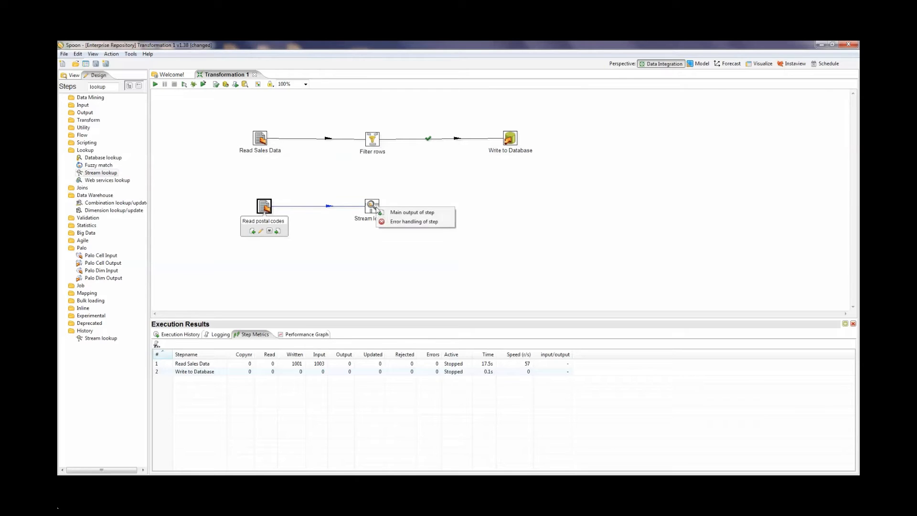
left_click(400, 213)
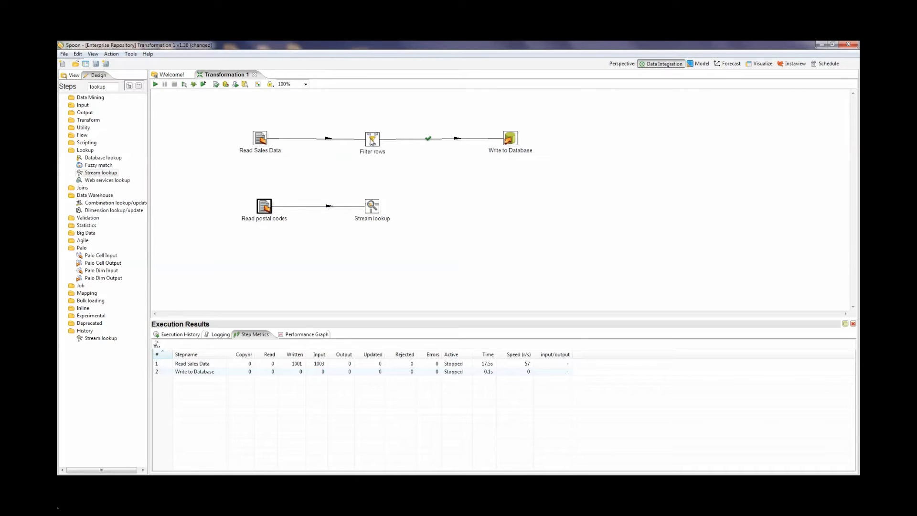
Step: Connect Filter rows to Stream lookup with a hop for rows where the result is FALSE
mouse_move(372, 142)
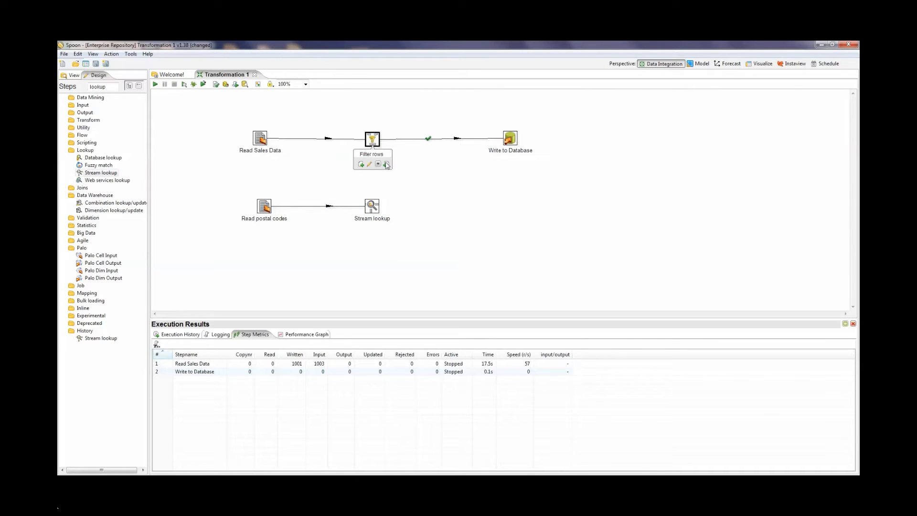
left_click_drag(386, 165, 374, 206)
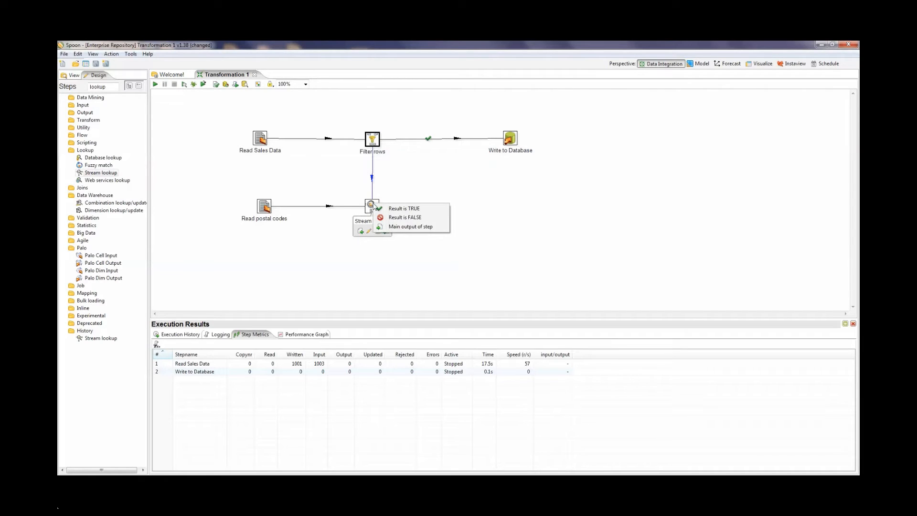
left_click(394, 218)
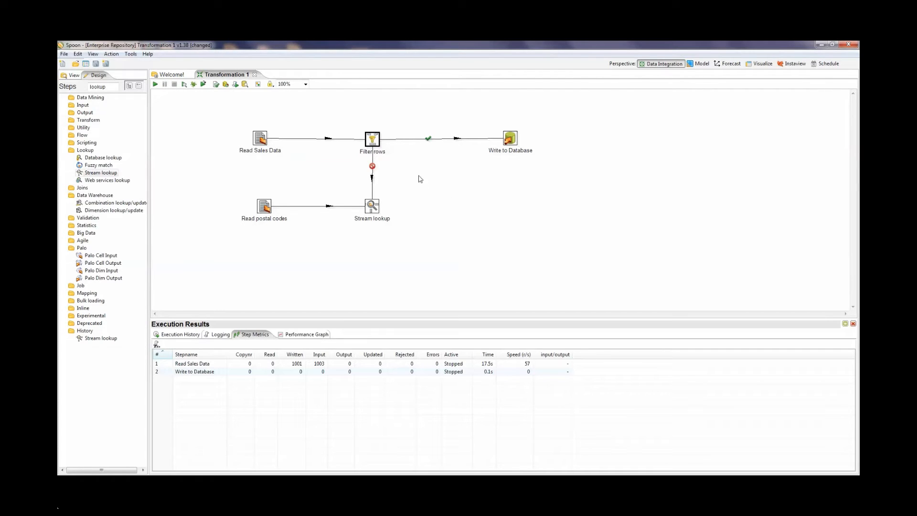
mouse_move(375, 144)
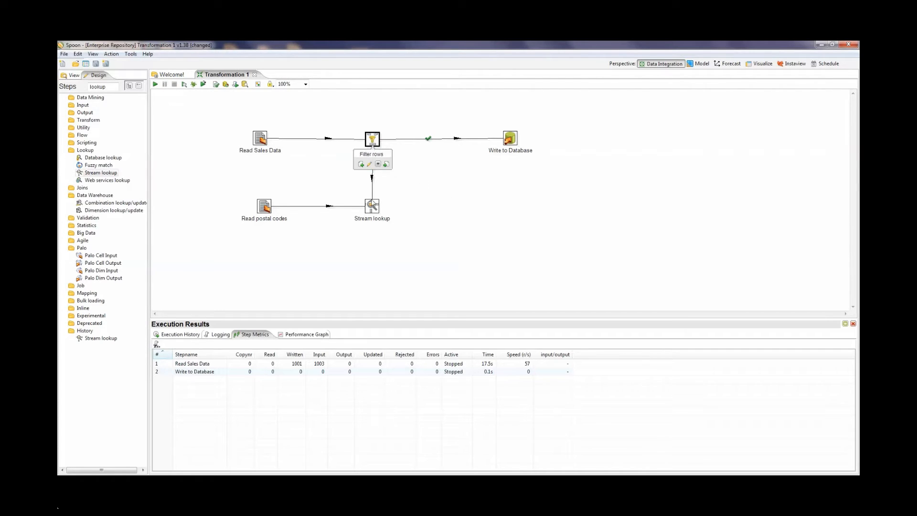
mouse_move(373, 204)
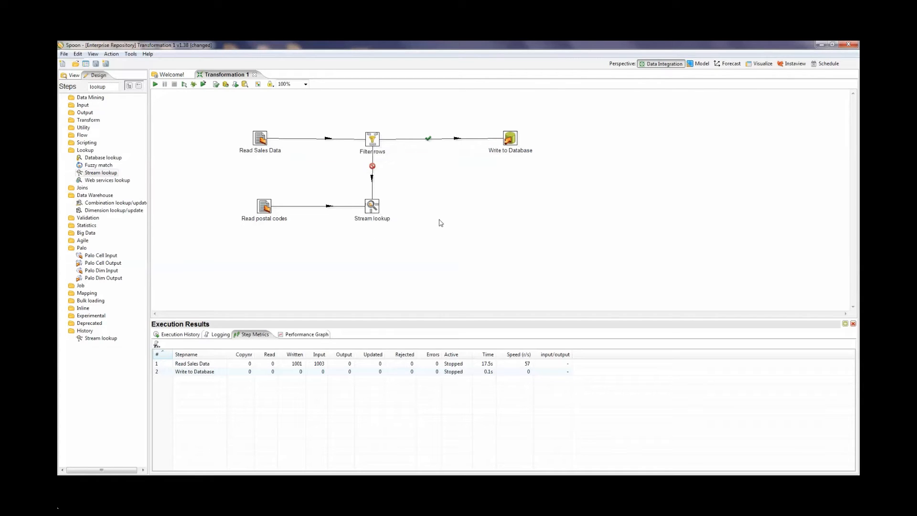
Step: Open the Stream lookup settings and choose Read postal codes as the lookup step
double_click(371, 206)
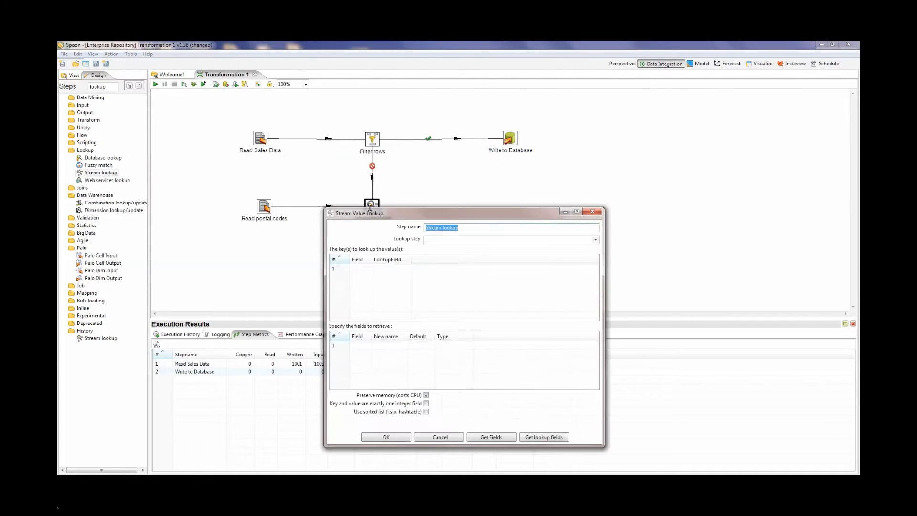
left_click(596, 239)
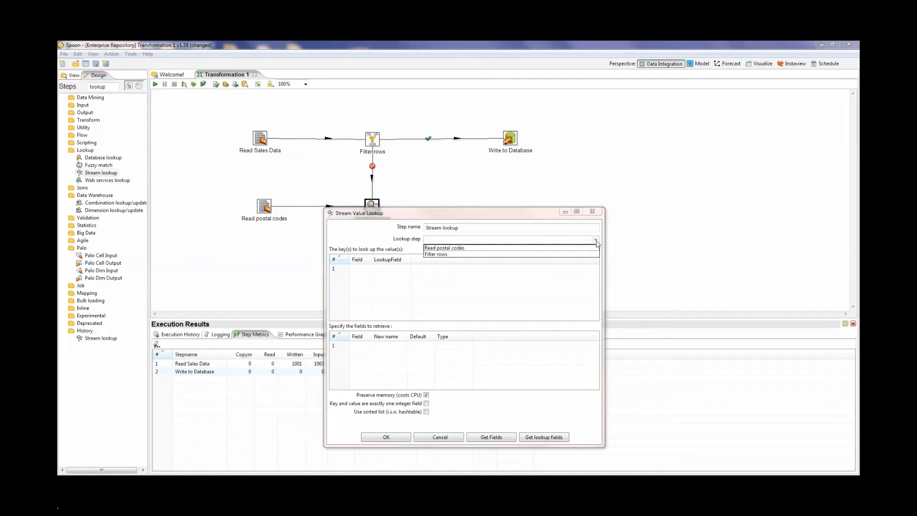
left_click(513, 249)
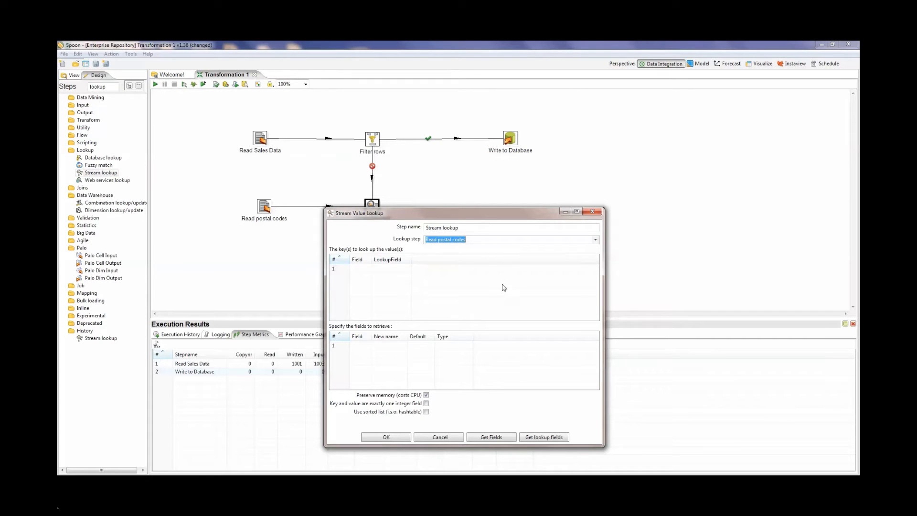
Step: Add a first lookup key that matches the CITY field to the CITY lookup field
left_click(372, 273)
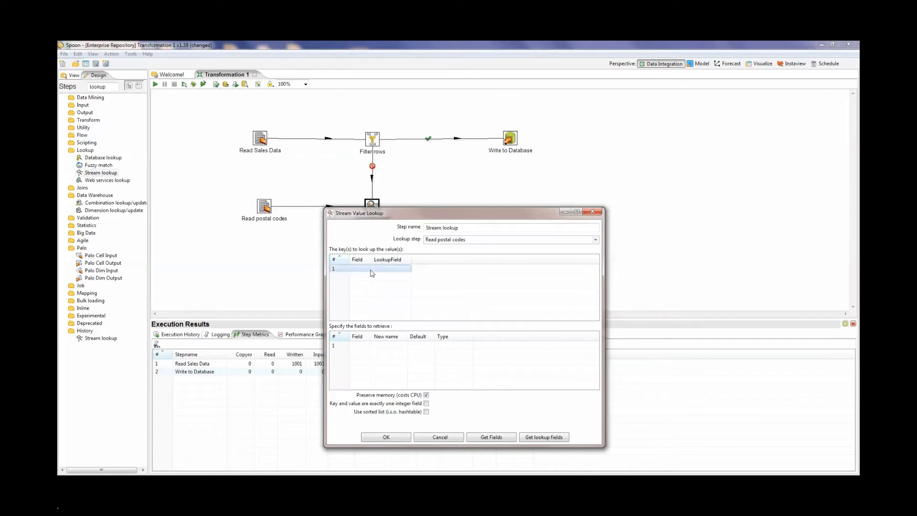
left_click(368, 270)
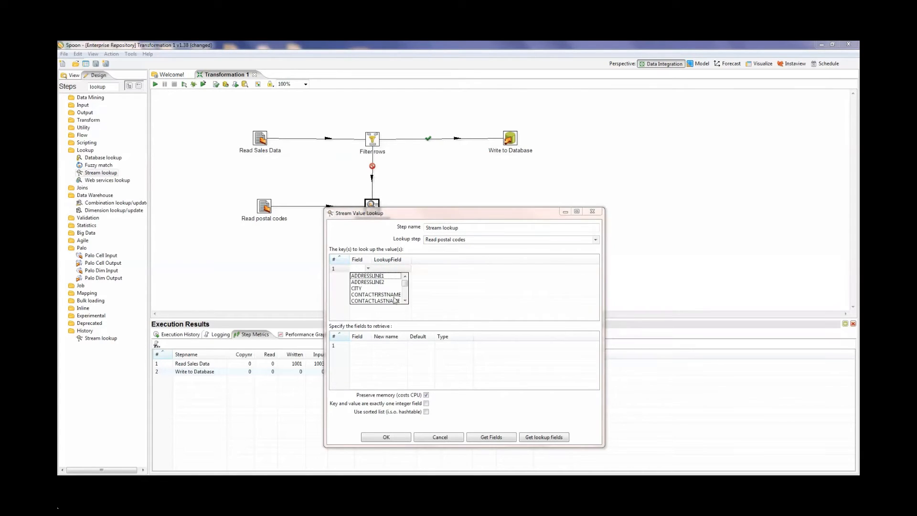
left_click(359, 289)
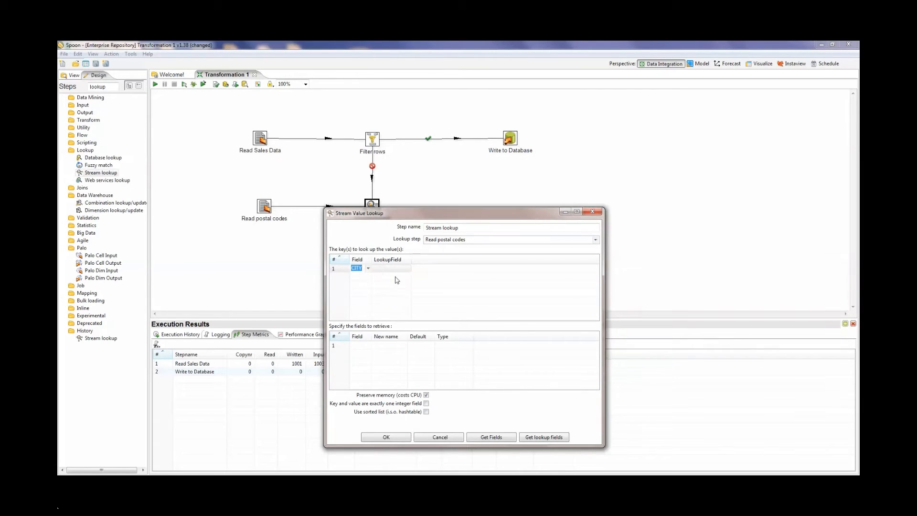
left_click(409, 267)
left_click(409, 270)
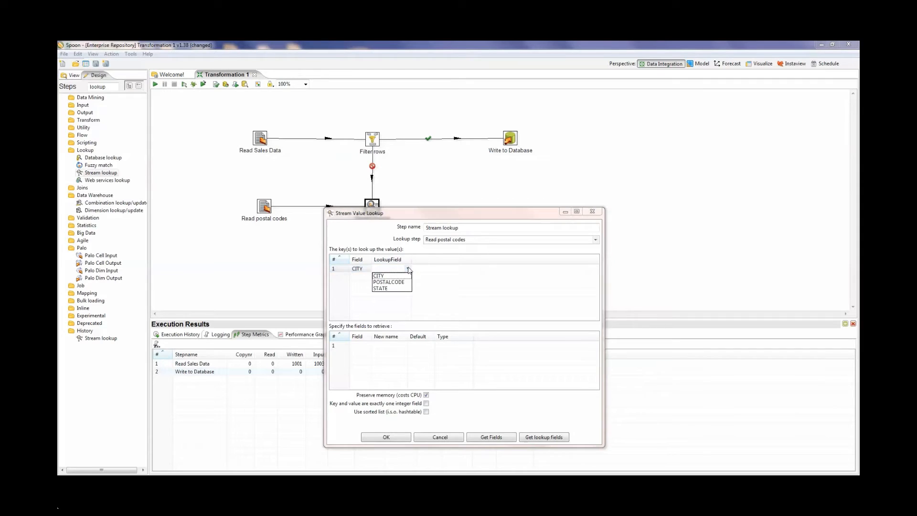
left_click(400, 279)
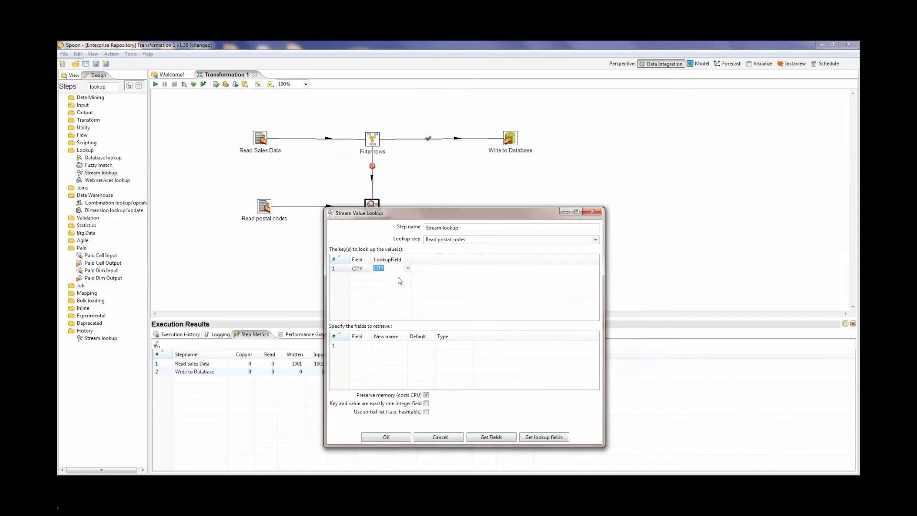
Step: Add a second lookup key that matches the STATE field to the STATE lookup field
left_click(368, 277)
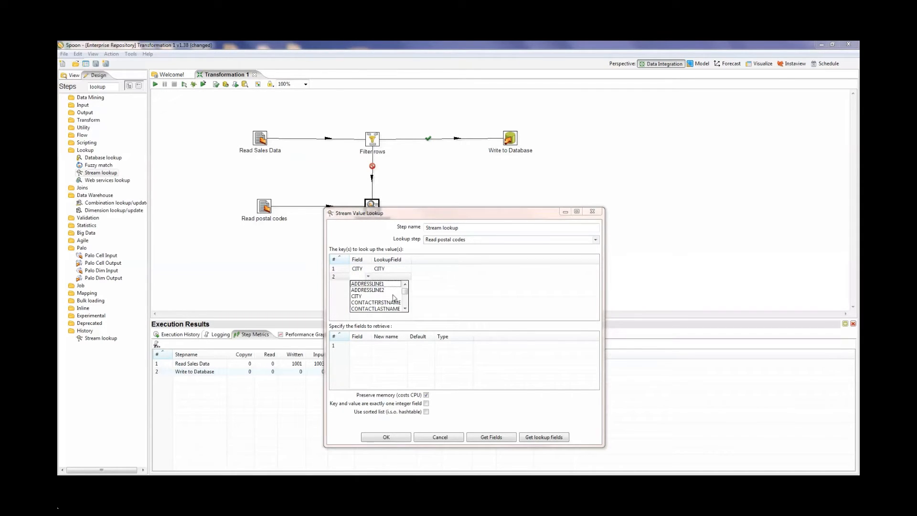
left_click(405, 308)
left_click(405, 308)
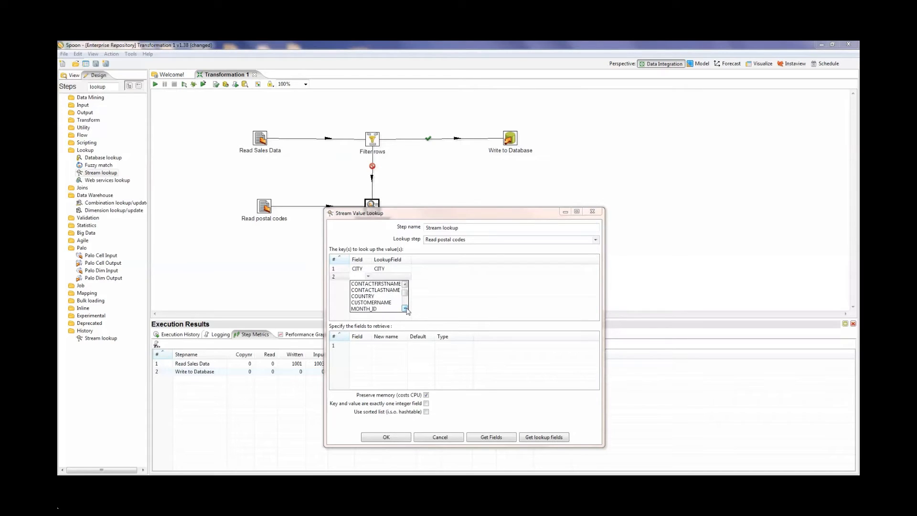
left_click(405, 308)
left_click(405, 308)
left_click(405, 308)
left_click(405, 309)
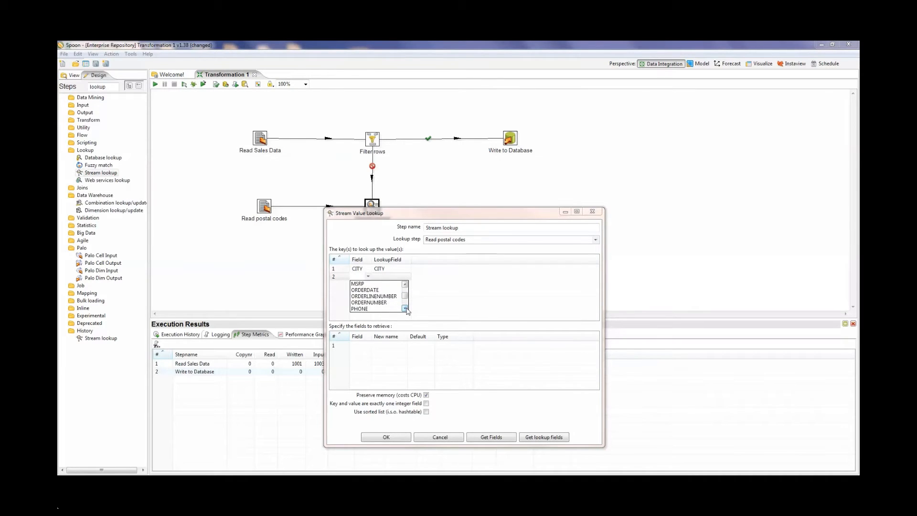
left_click(405, 308)
left_click(405, 308)
left_click(405, 309)
left_click(405, 308)
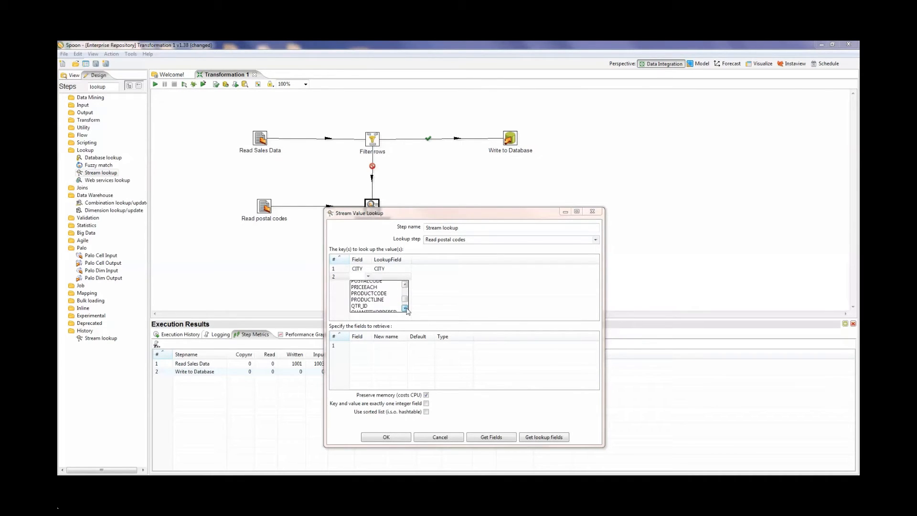
left_click(405, 309)
left_click(405, 308)
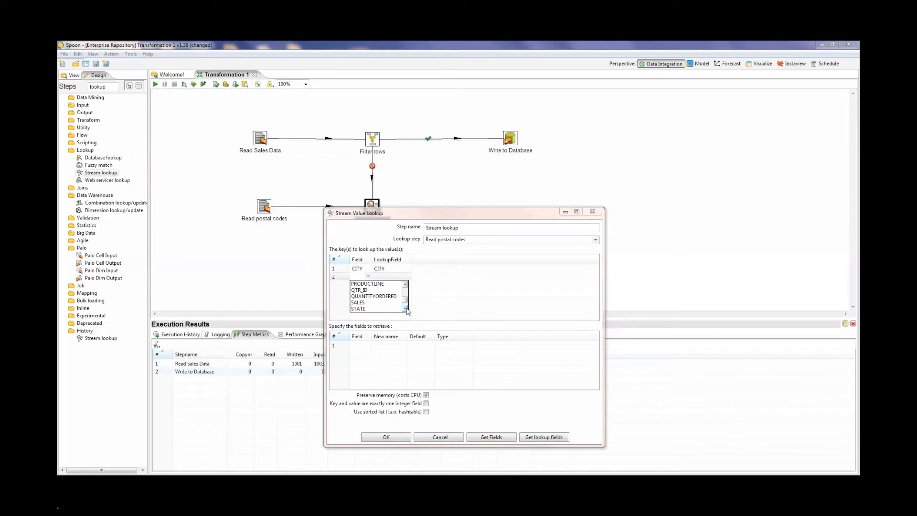
left_click(359, 309)
left_click(390, 277)
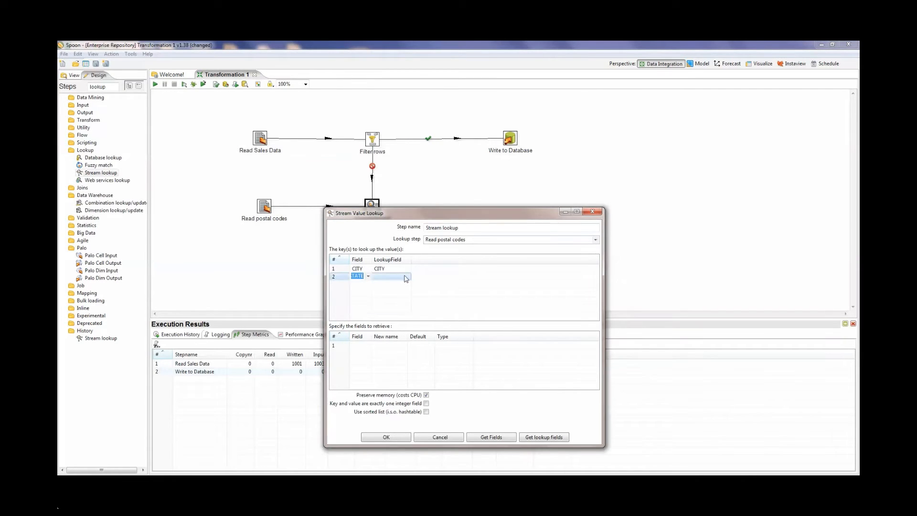
left_click(408, 277)
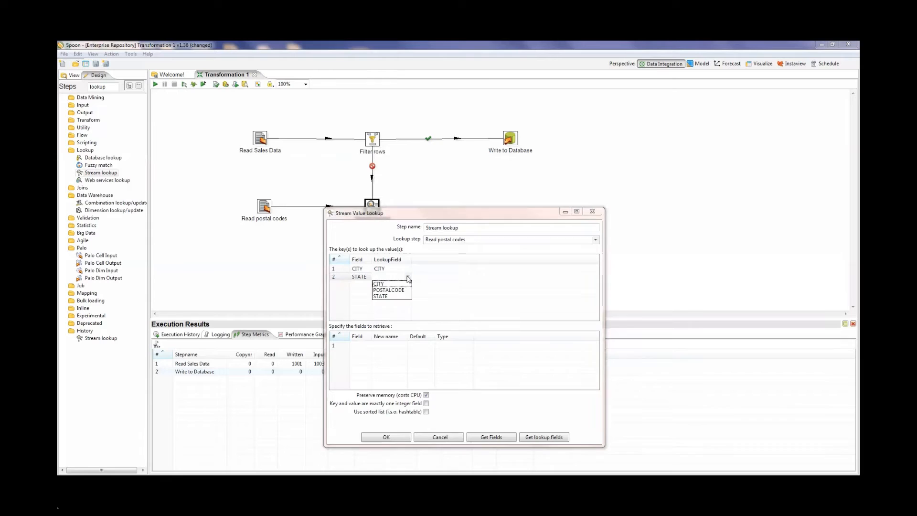
left_click(385, 297)
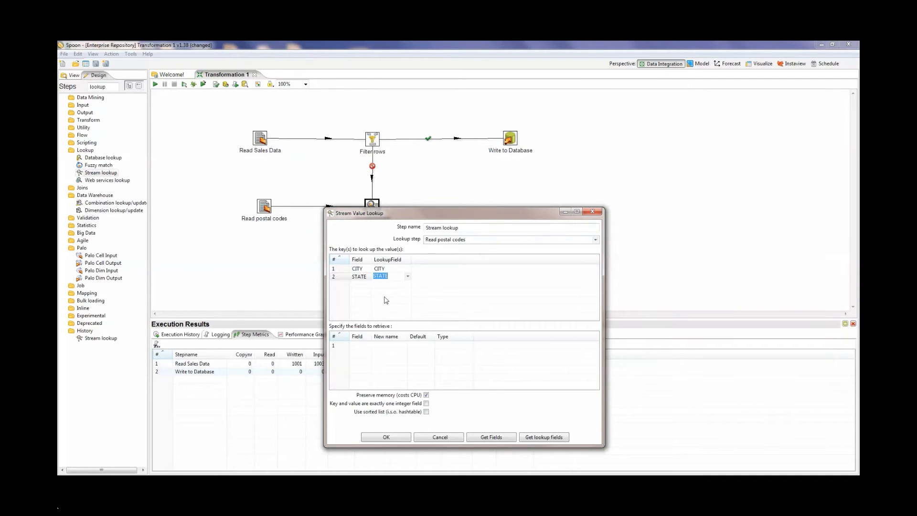
Step: Get the lookup fields, remove CITY and STATE so only POSTALCODE is retrieved, and confirm the Stream lookup settings
left_click(541, 438)
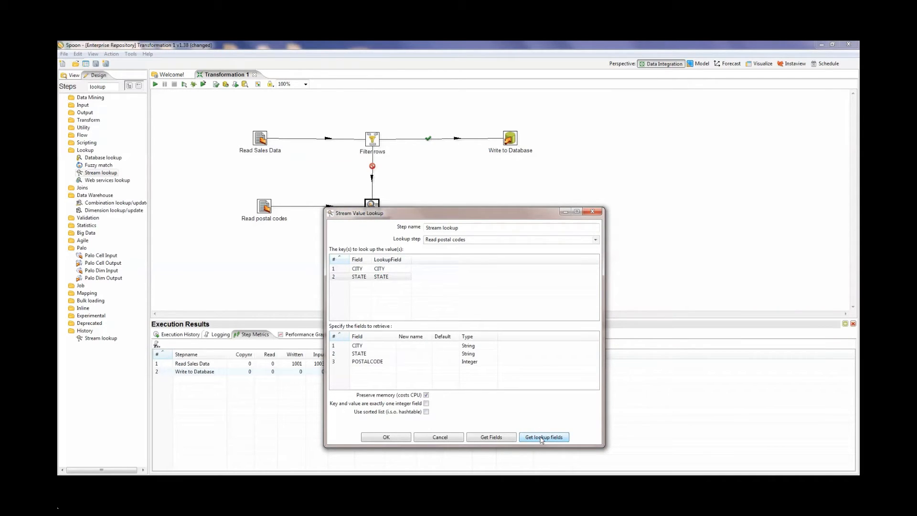
left_click(336, 349)
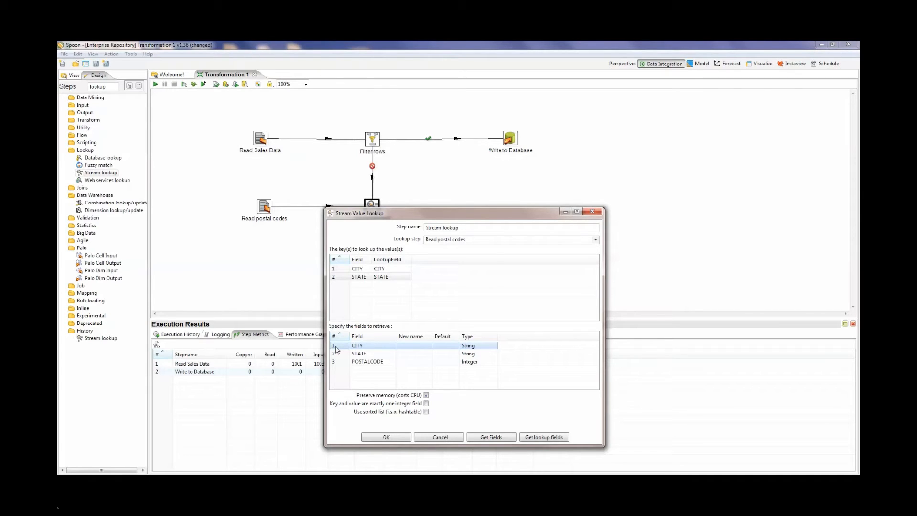
key("Delete")
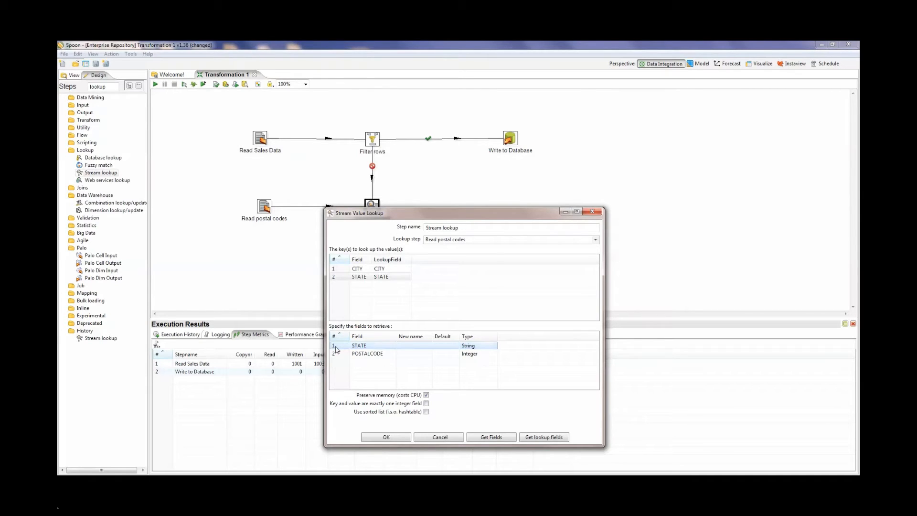
key("Delete")
left_click(396, 439)
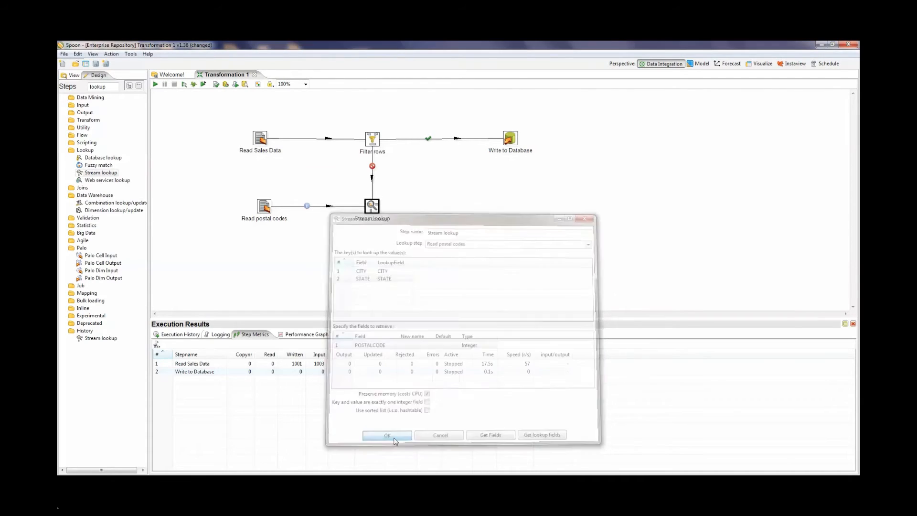
left_click(426, 231)
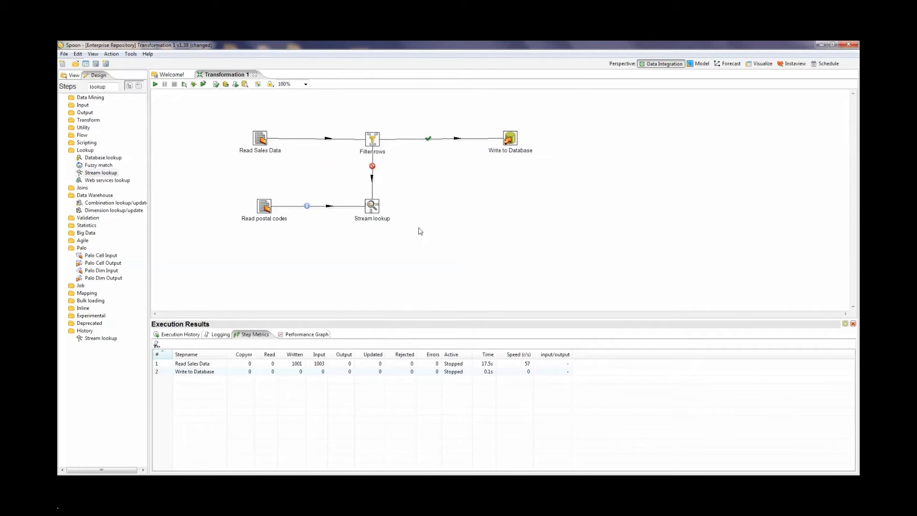
Step: Find the Select values step by searching for "select" and place it on the canvas between Stream lookup and Write to Database
left_click_drag(109, 88, 88, 87)
type("slect")
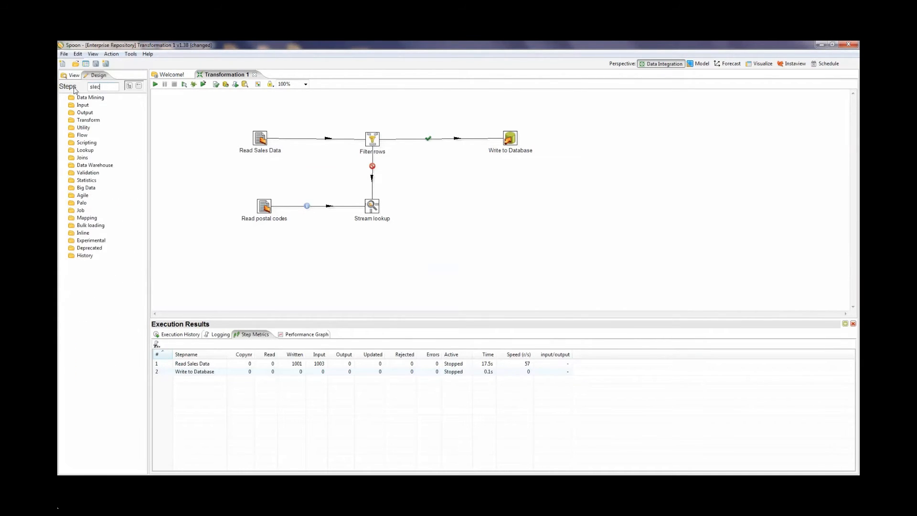
key("BackSpace")
key("BackSpace")
key("BackSpace")
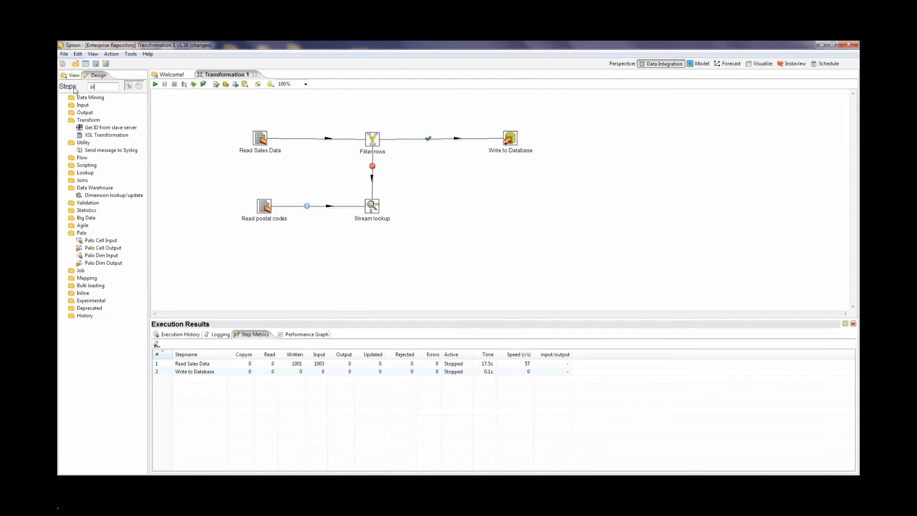
type("elec")
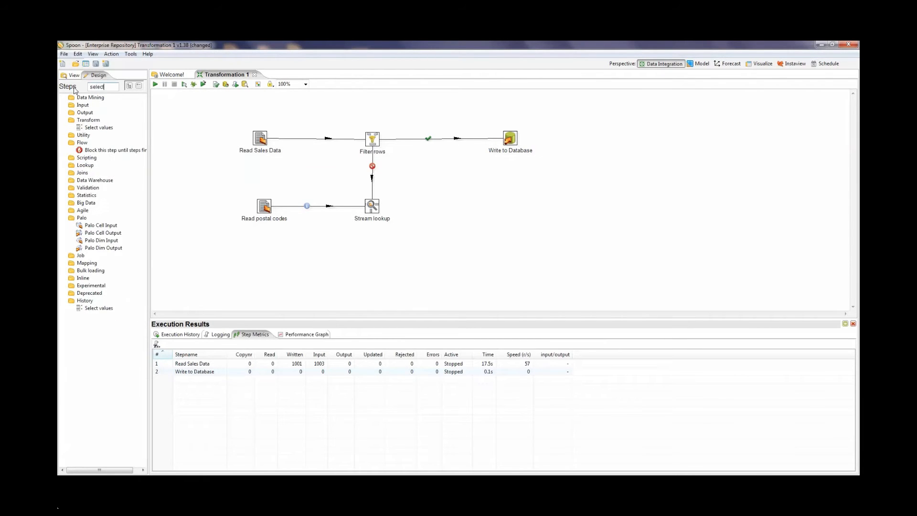
type("t")
left_click_drag(93, 128, 443, 185)
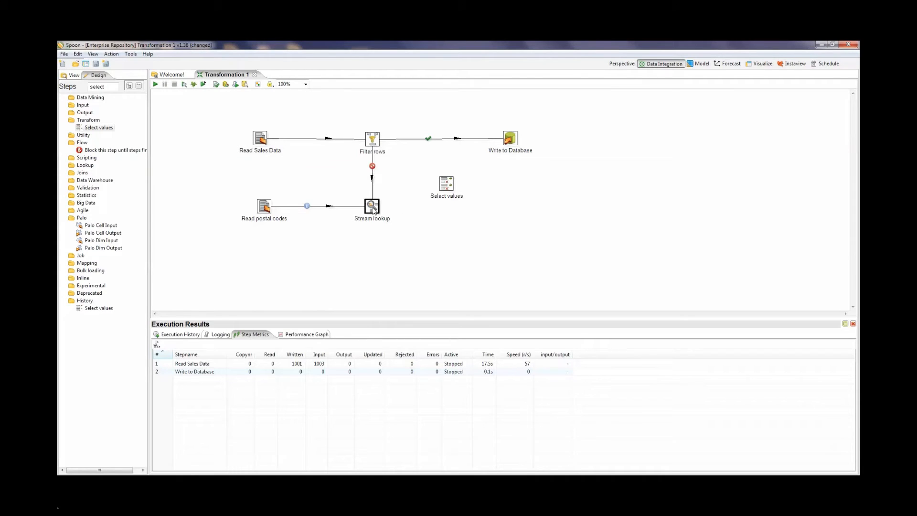
Step: Examine the output fields of the Stream lookup step and those of the Filter rows step to compare their layouts
mouse_move(373, 211)
right_click(374, 210)
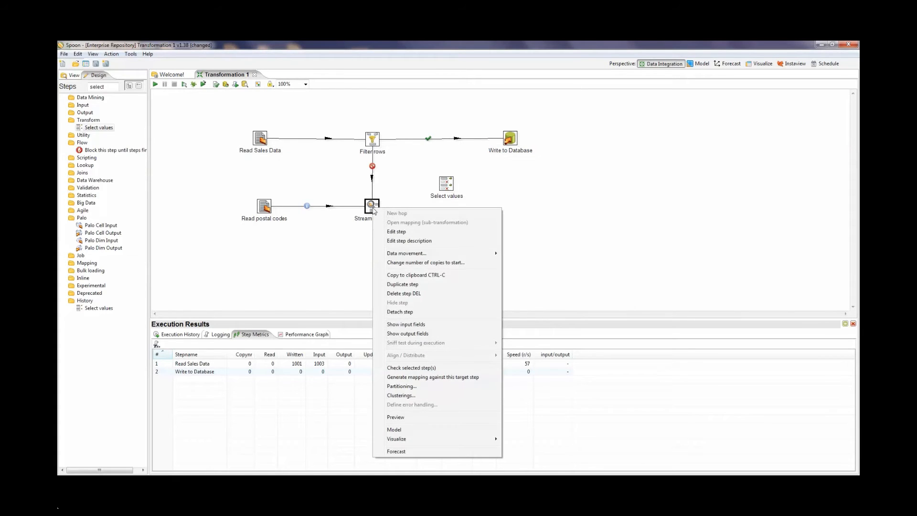
left_click(402, 335)
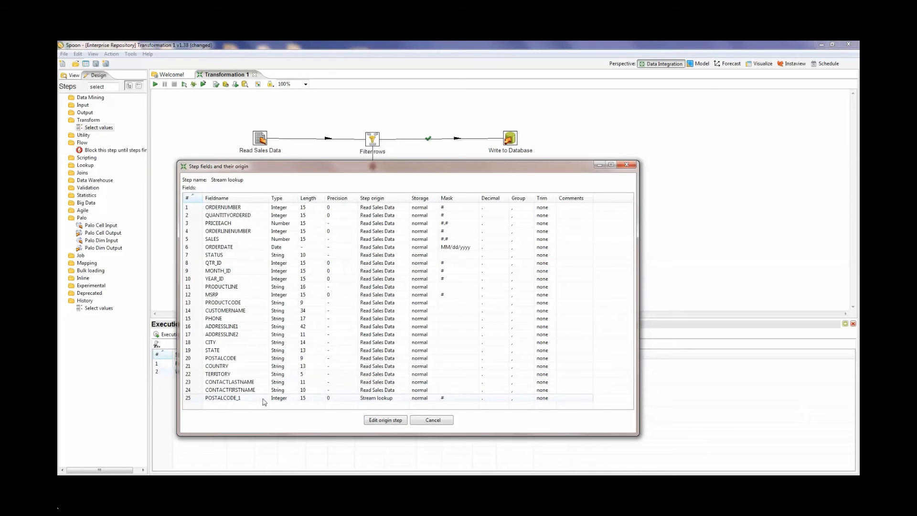
left_click(425, 421)
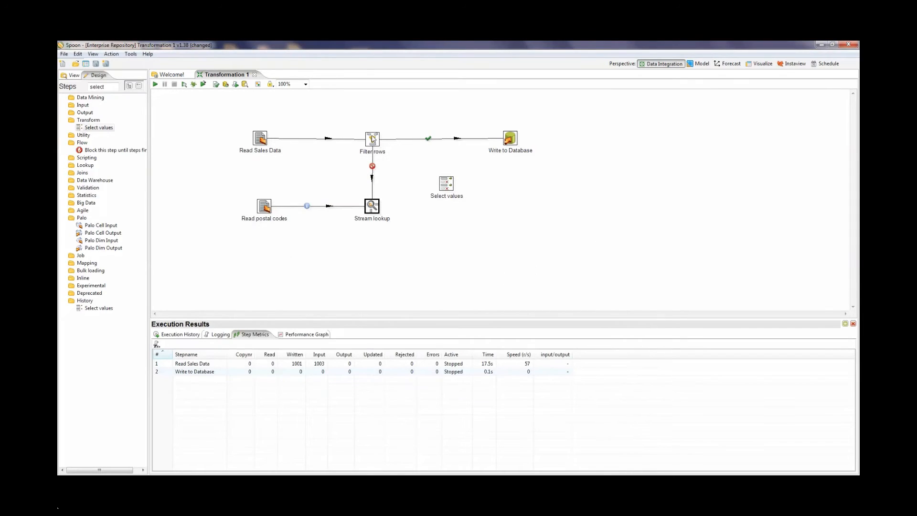
right_click(372, 139)
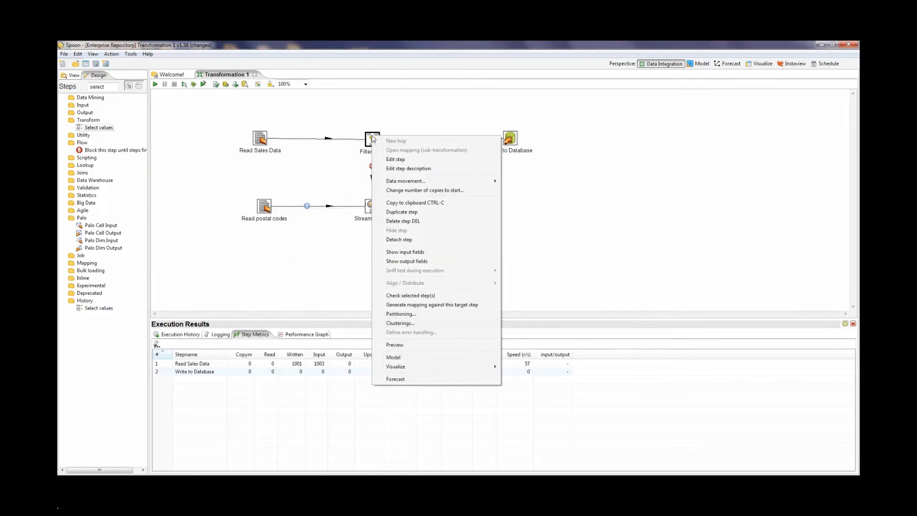
left_click(401, 261)
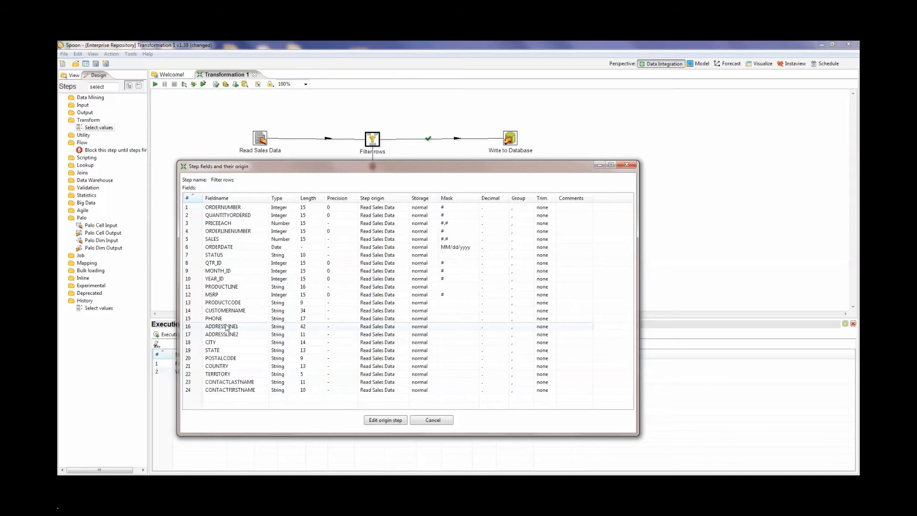
left_click(429, 420)
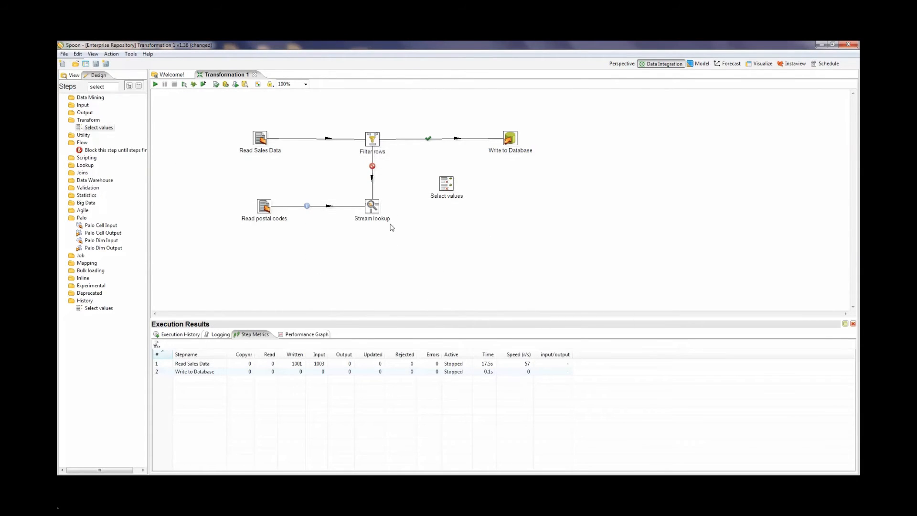
Step: Create a hop from the Stream lookup step to the Select values step
left_click(372, 212)
mouse_move(372, 213)
left_click_drag(386, 233, 445, 190)
Step: Get the fields to select in the Select values step and move POSTALCODE_1 up to directly below POSTALCODE
double_click(444, 187)
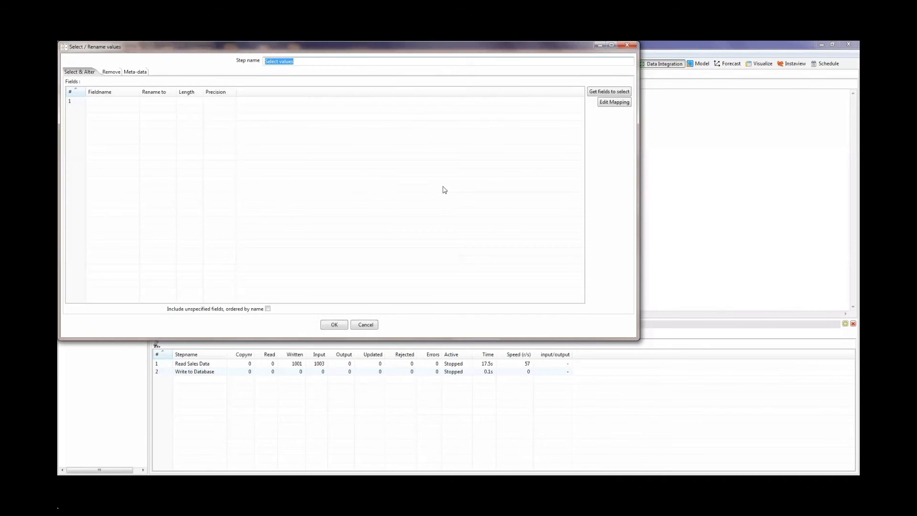
left_click(617, 92)
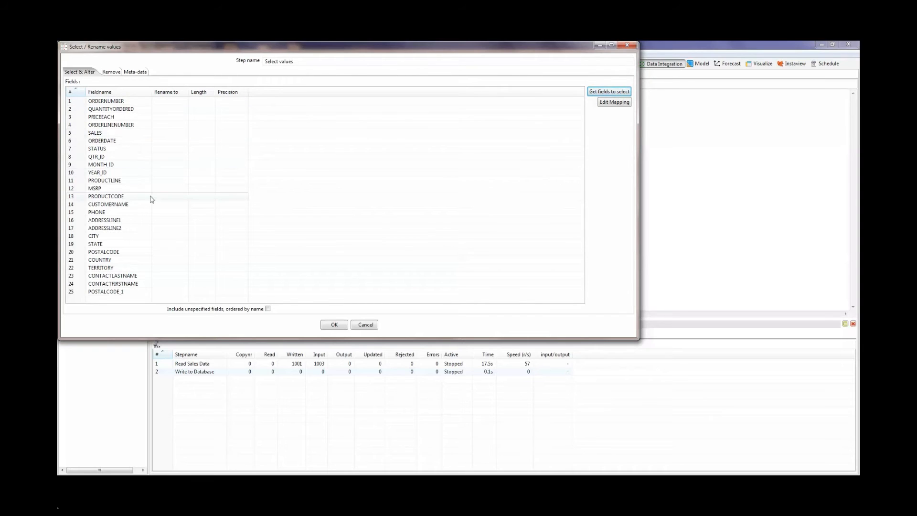
left_click(111, 291)
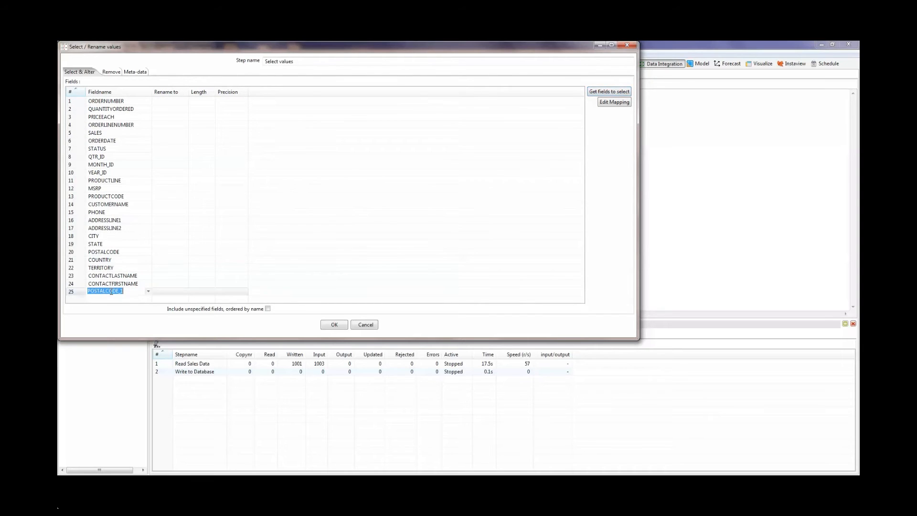
left_click(75, 291)
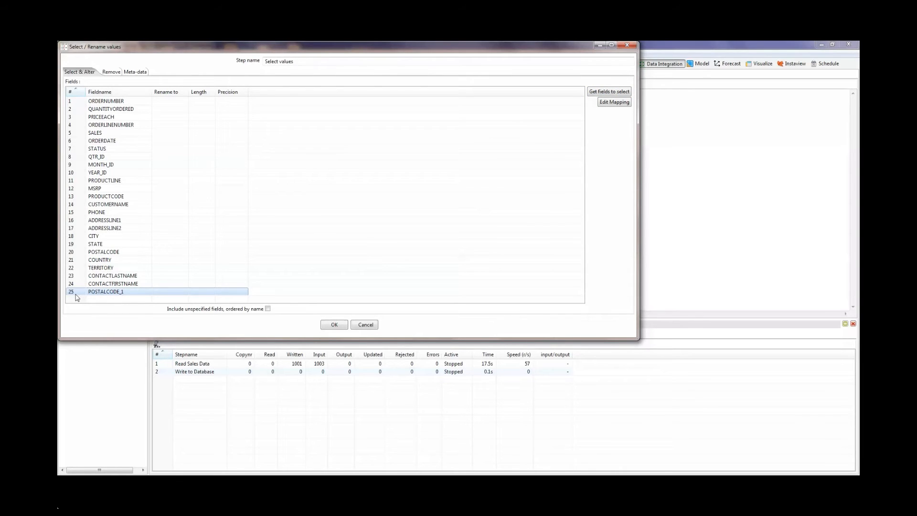
key("ctrl+Up")
key("ctrl+Up")
key("ctrl+Up")
key("ctrl+Up")
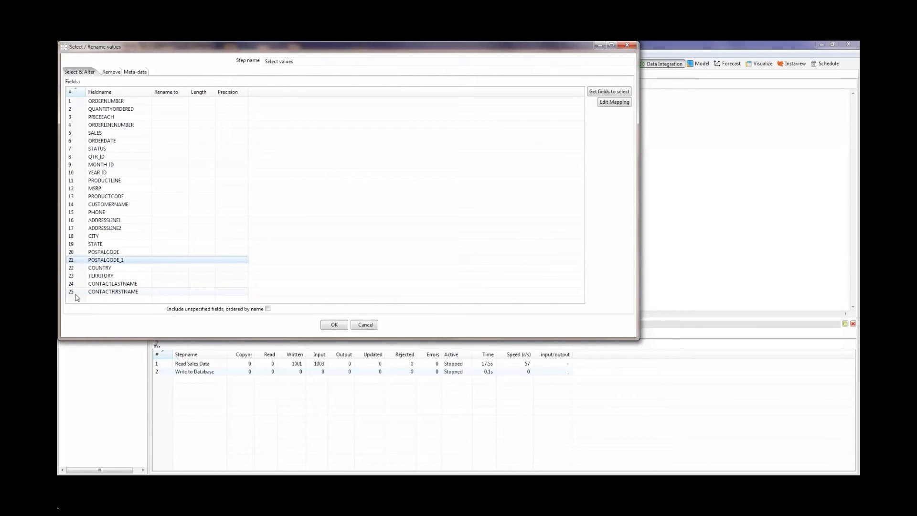
Step: Add POSTALCODE to the fields to remove in the Select values step
left_click(112, 73)
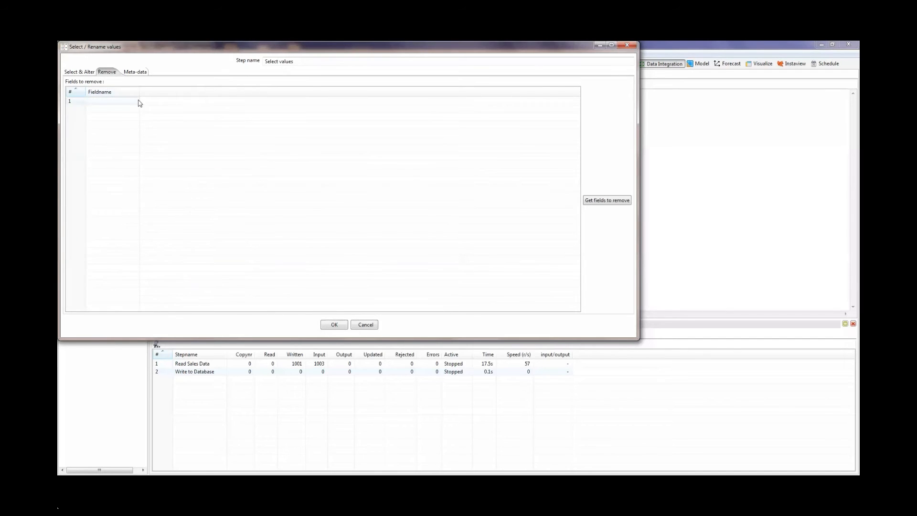
left_click(138, 103)
left_click(136, 101)
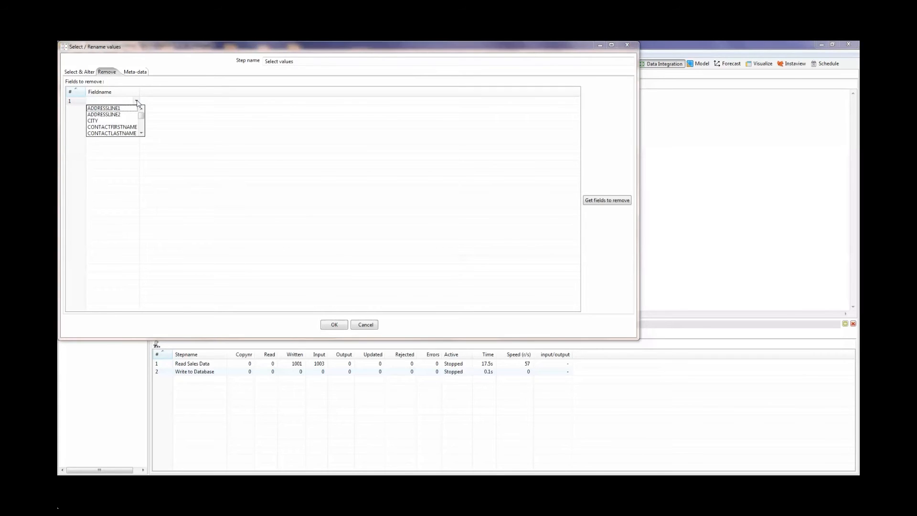
left_click(141, 134)
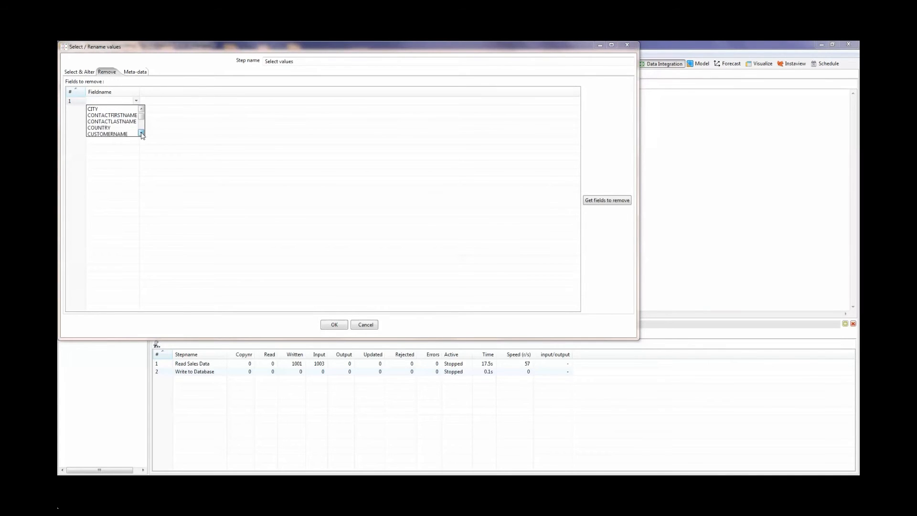
left_click(141, 134)
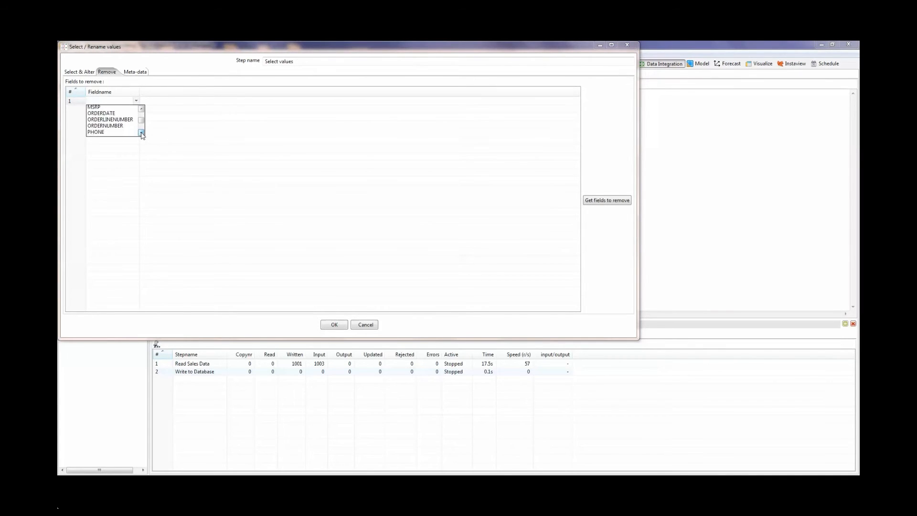
left_click(116, 127)
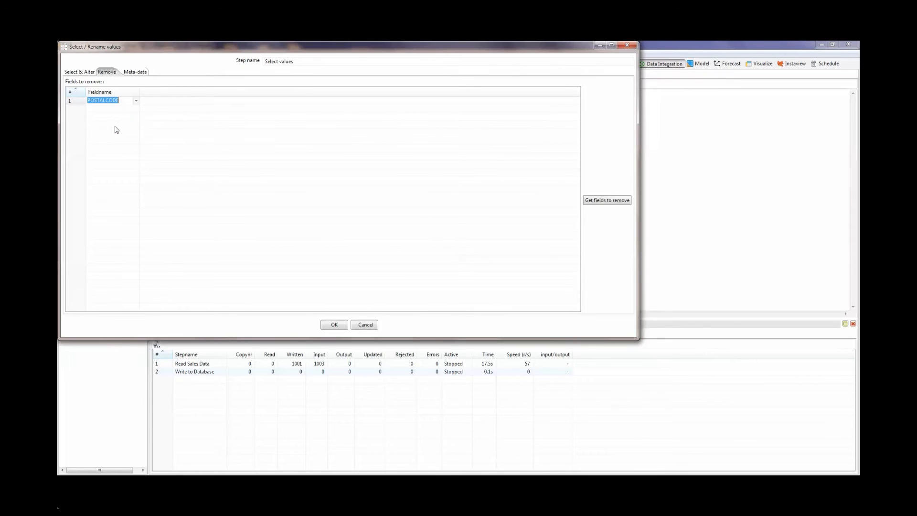
Step: Add POSTALCODE_1 to the fields whose meta-data is altered in the Select values step
left_click(138, 73)
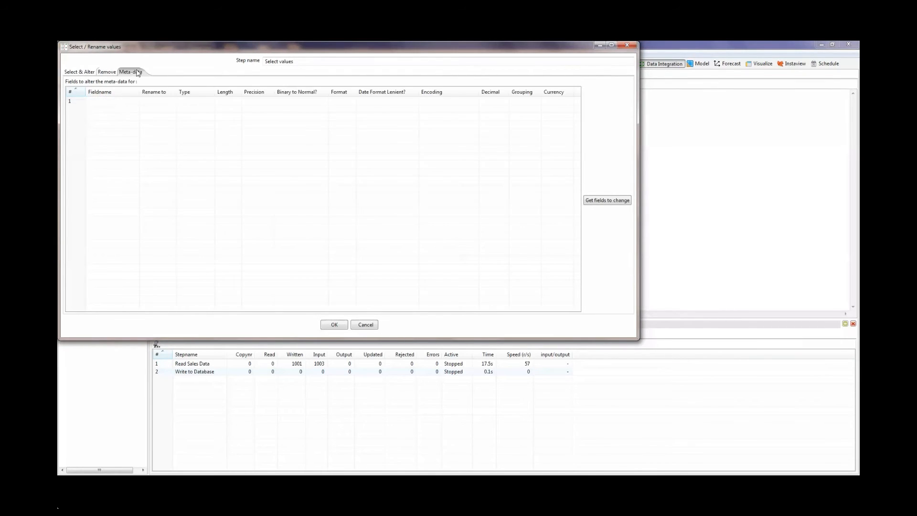
left_click(136, 101)
left_click(136, 101)
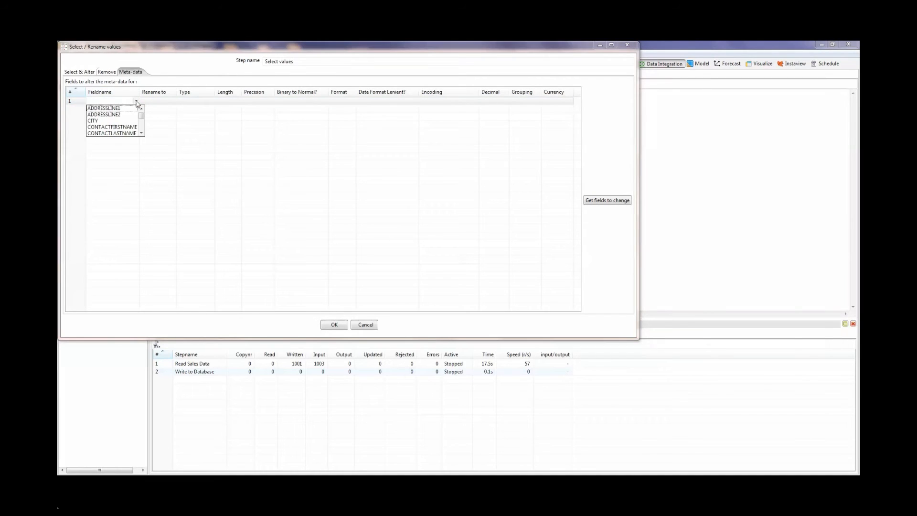
left_click(141, 133)
left_click(141, 133)
left_click(142, 133)
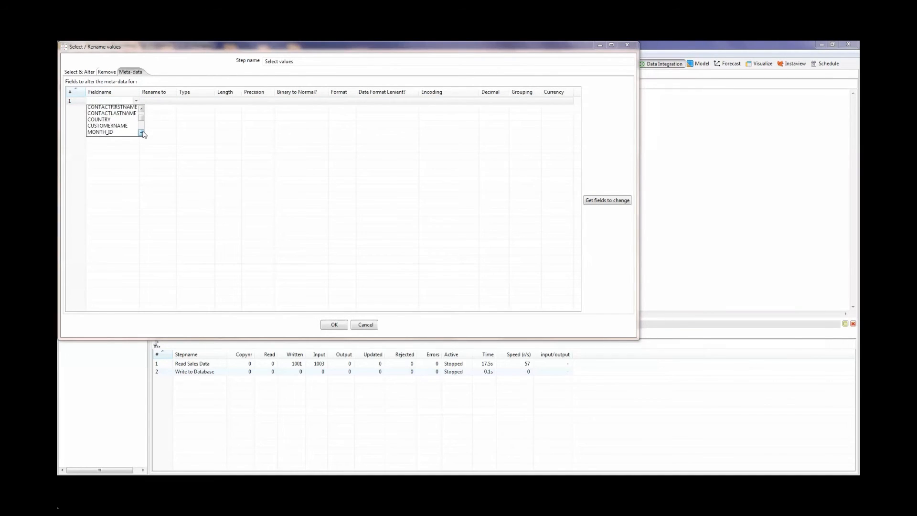
left_click(141, 134)
left_click(142, 133)
left_click(142, 133)
left_click(142, 134)
left_click(141, 133)
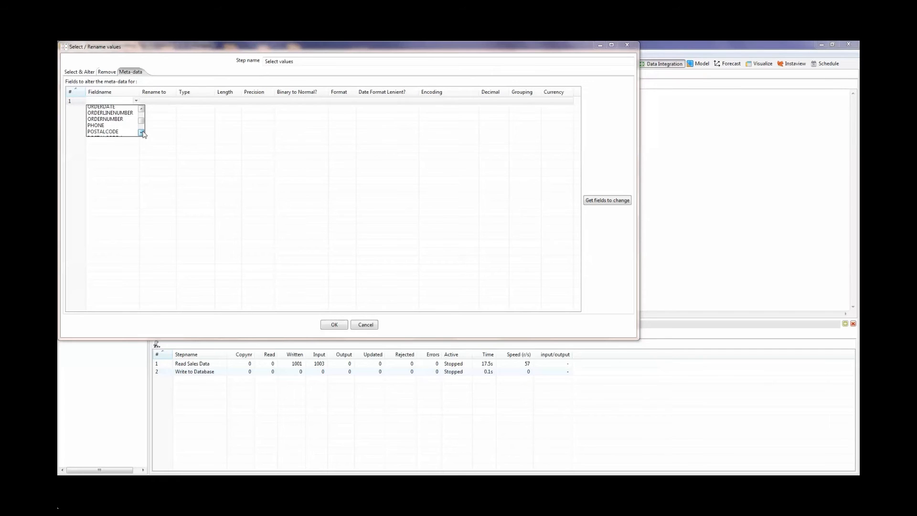
left_click(141, 133)
left_click(122, 135)
Step: Rename the POSTALCODE_1 field to POSTALCODE in the meta-data settings
left_click(163, 101)
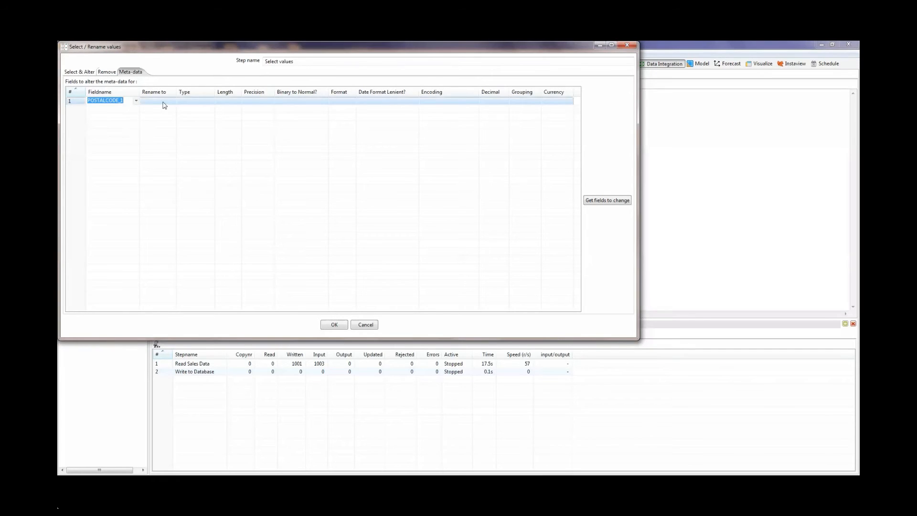
type("P")
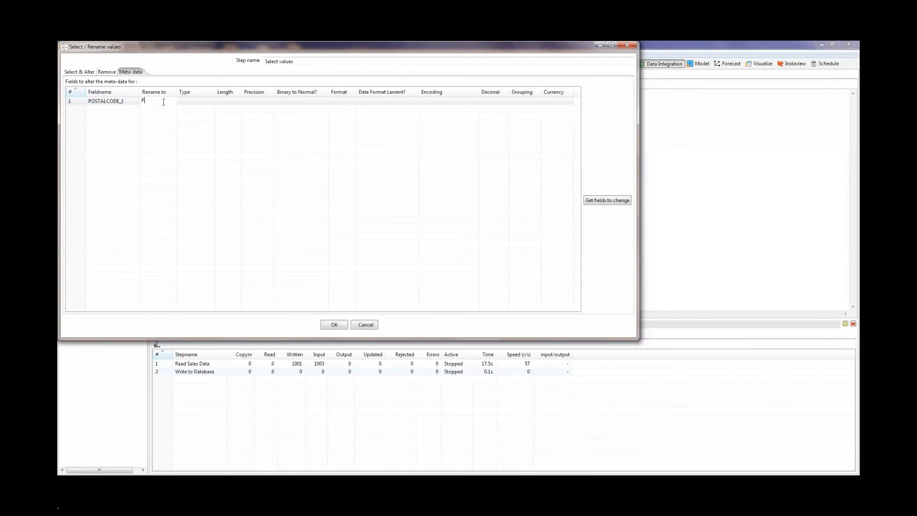
type("OSTALCODE")
key("Return")
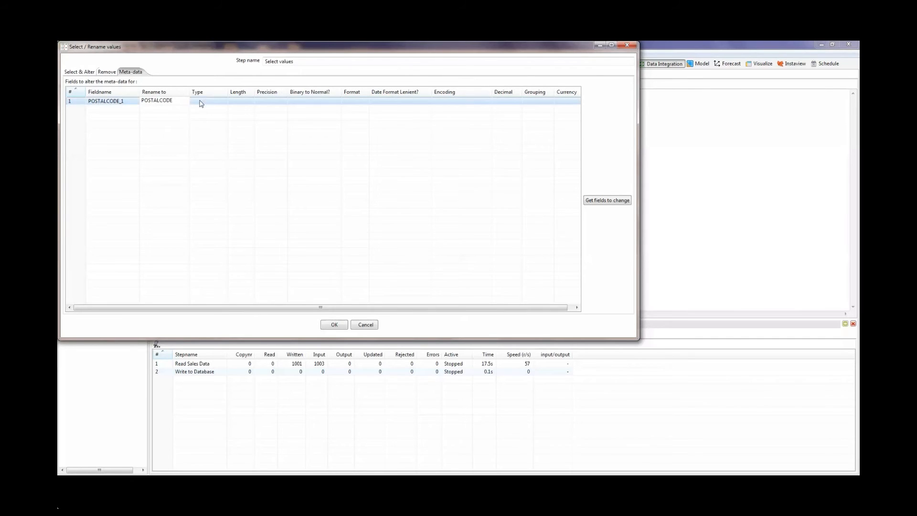
Step: Set the renamed postal code field's type to String and its length to 9, and confirm the Select values settings
left_click(225, 104)
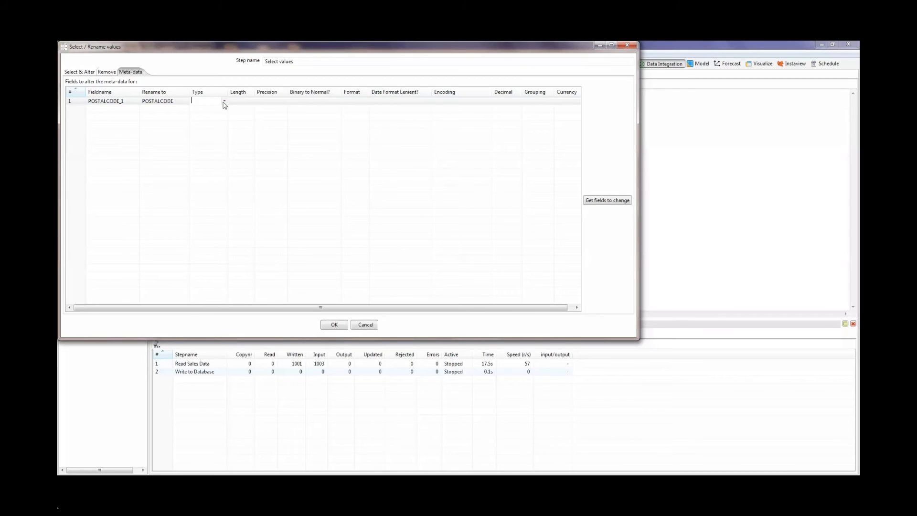
left_click(224, 104)
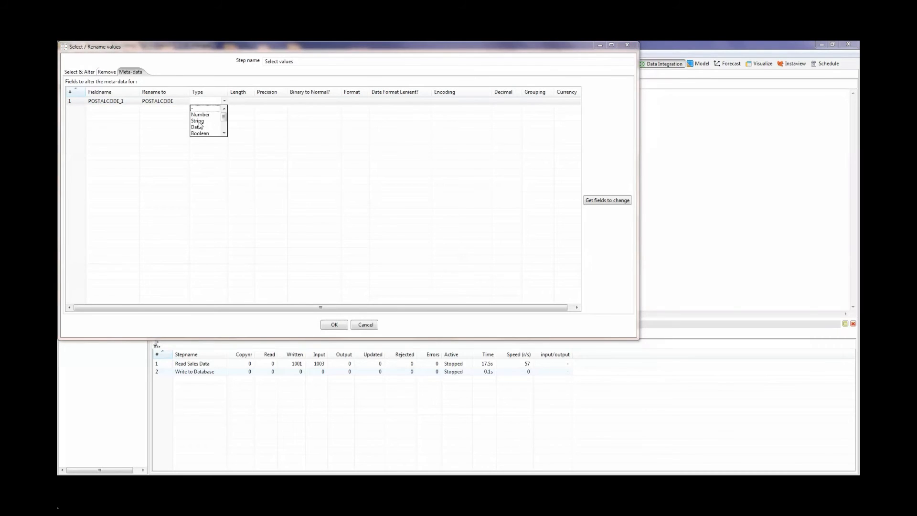
left_click(200, 124)
left_click(241, 102)
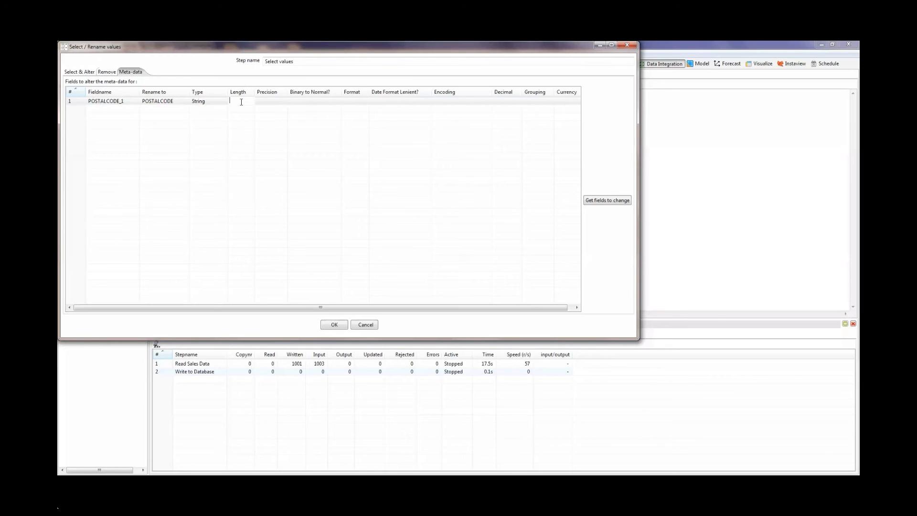
type("9")
left_click(337, 325)
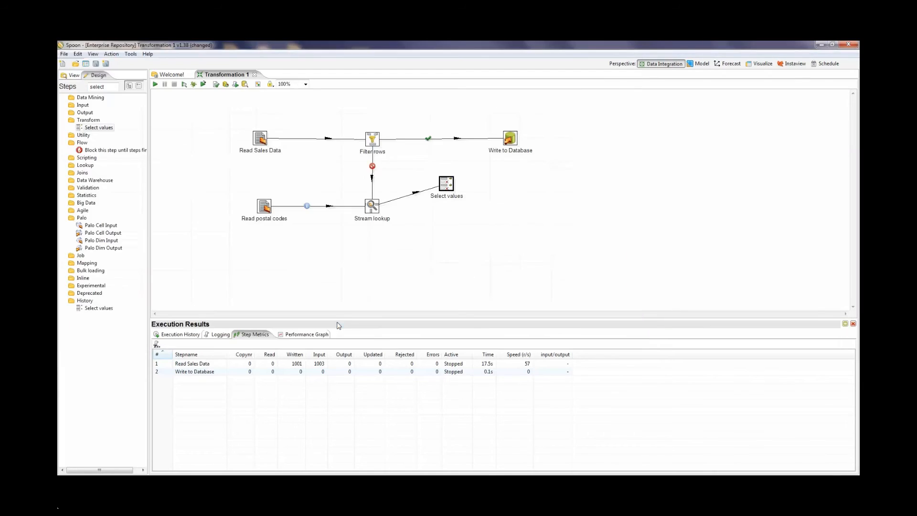
Step: Create a hop from the Select values step to Write to Database as the main output of the step
left_click(452, 260)
mouse_move(448, 190)
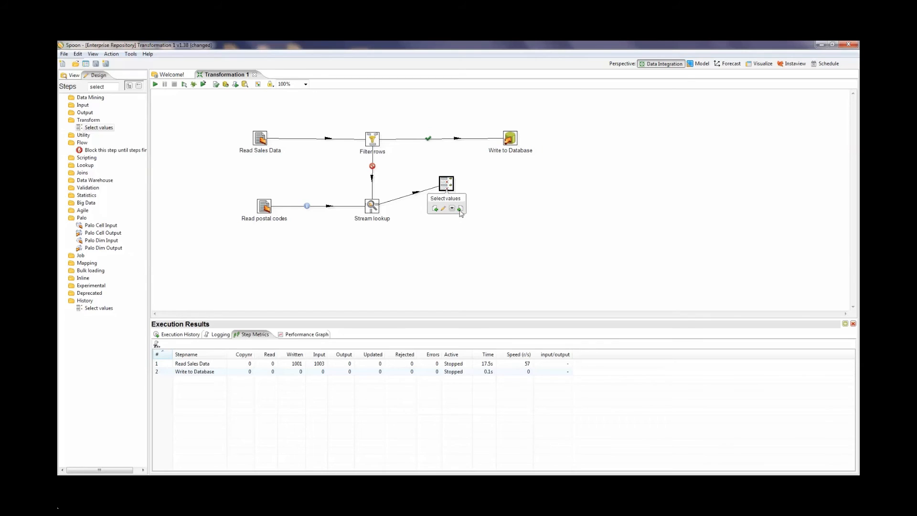
left_click_drag(460, 209, 514, 142)
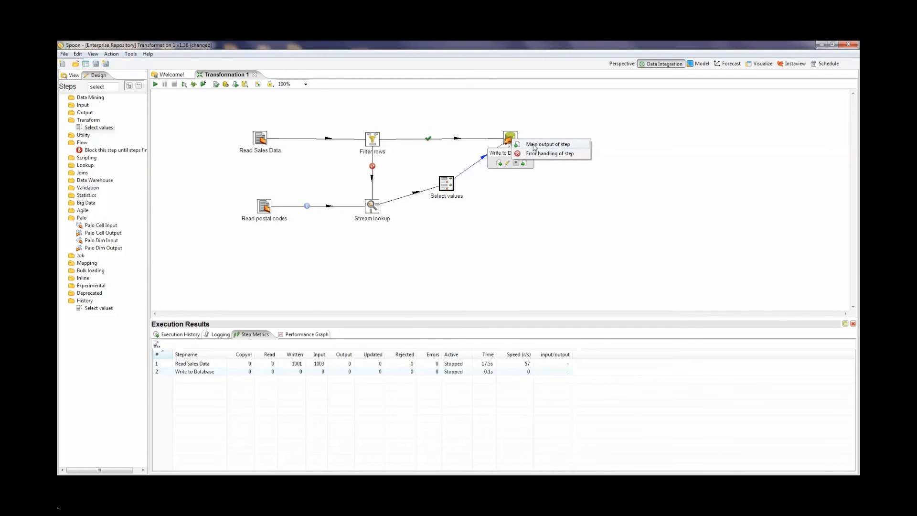
left_click(534, 144)
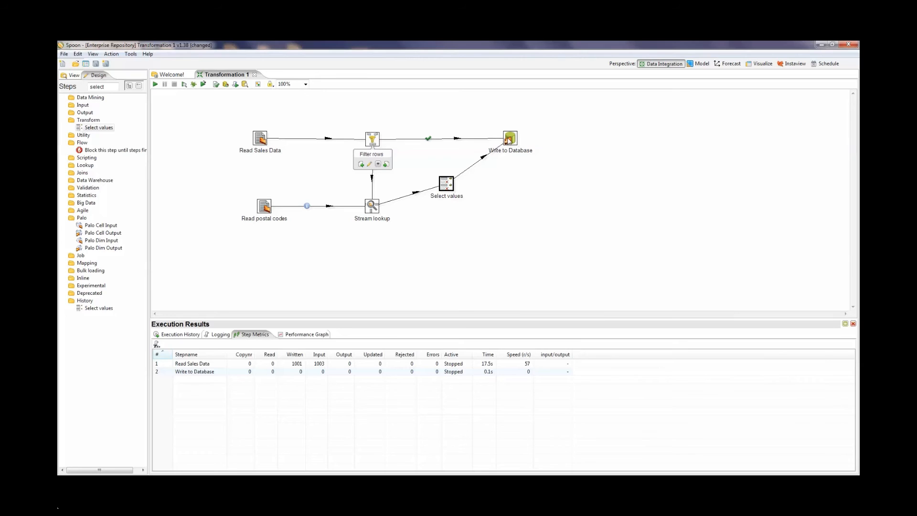
mouse_move(509, 140)
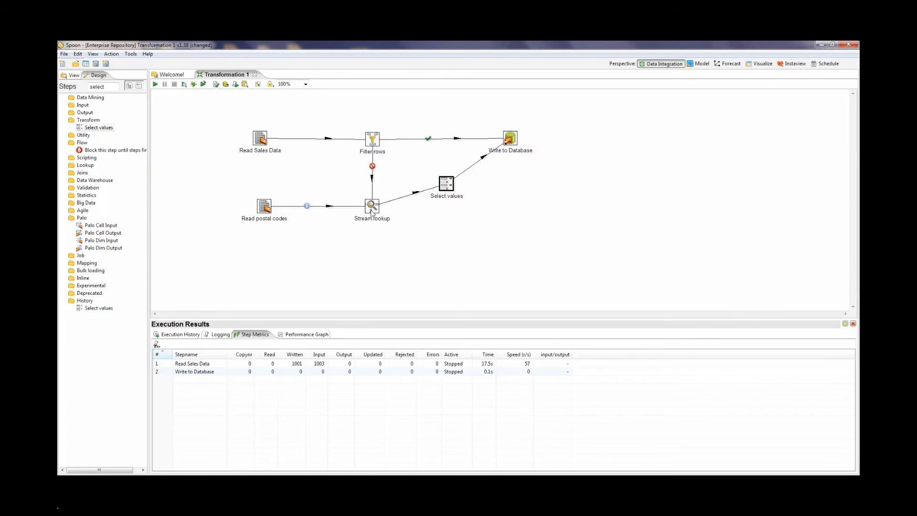
Step: Launch a quick preview of the Write to Database step that retrieves the first 1000 rows
mouse_move(372, 210)
mouse_move(444, 190)
left_click(512, 143)
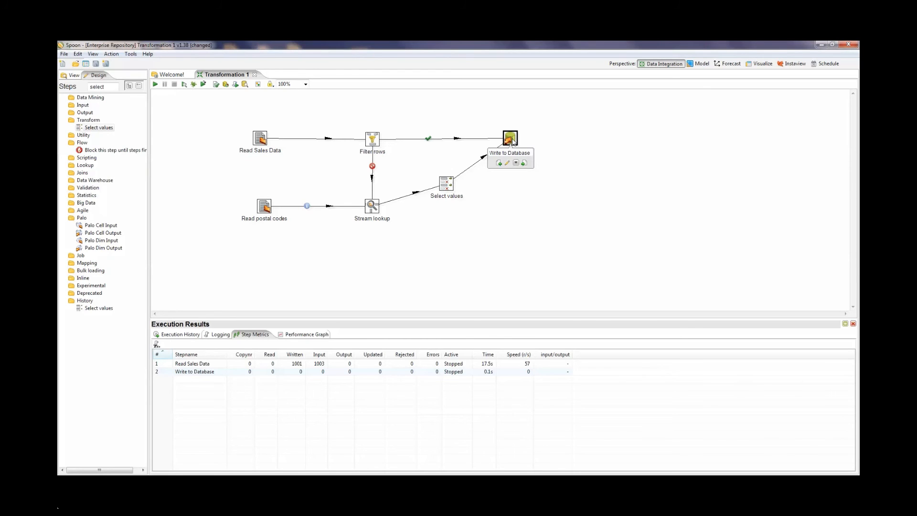
right_click(512, 142)
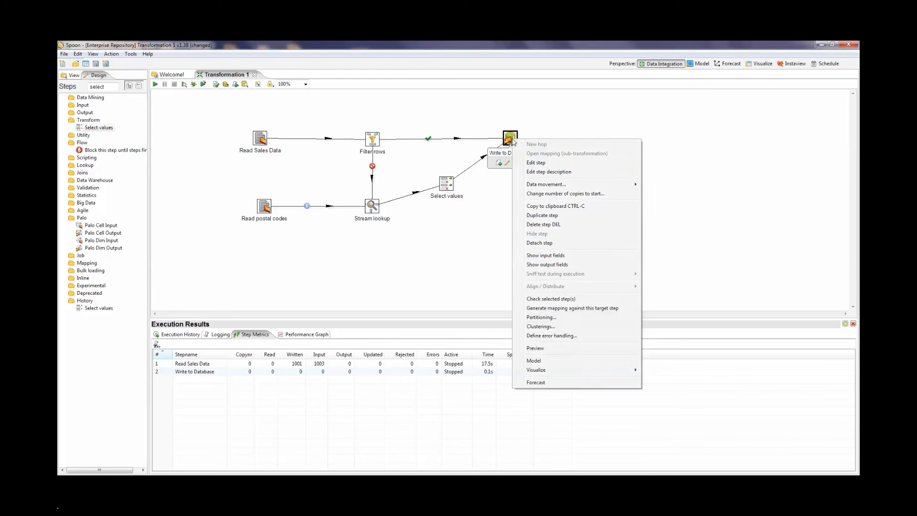
left_click(536, 348)
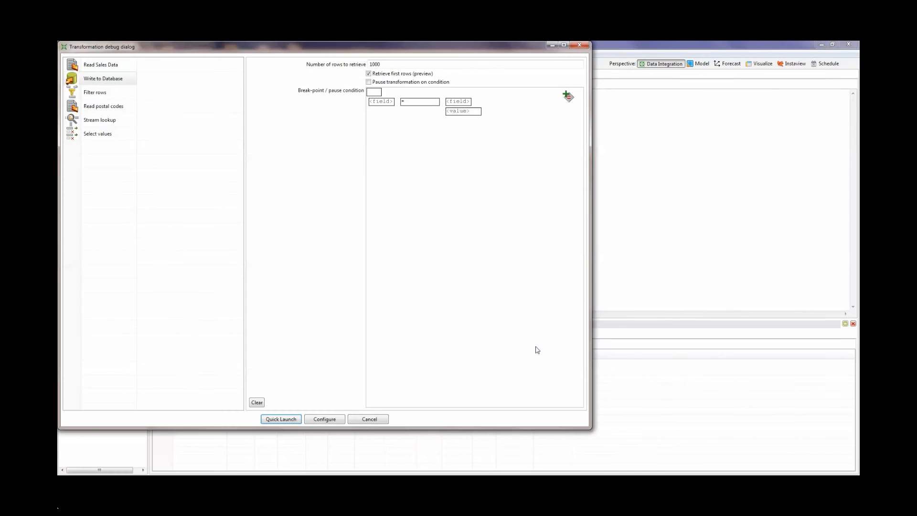
left_click(279, 420)
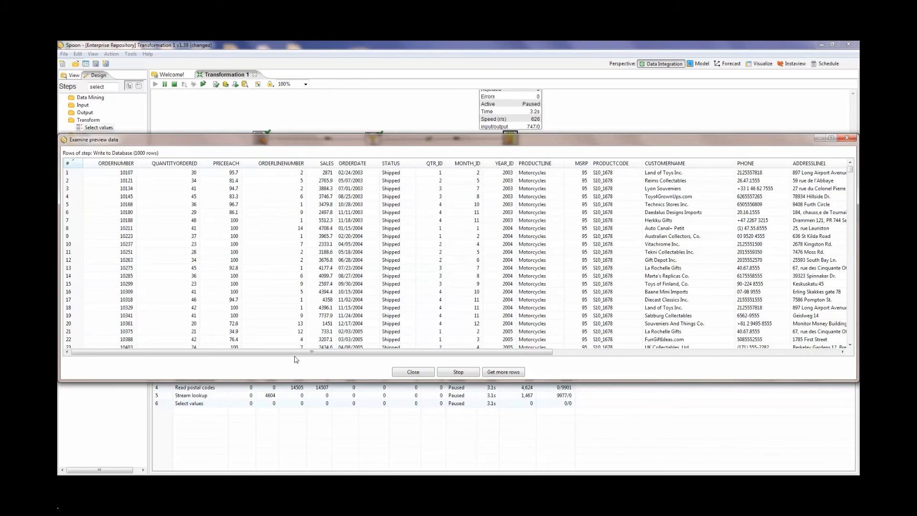
Step: Examine the POSTALCODE values in the previewed rows, close the preview and stop the paused transformation
left_click_drag(295, 355, 625, 334)
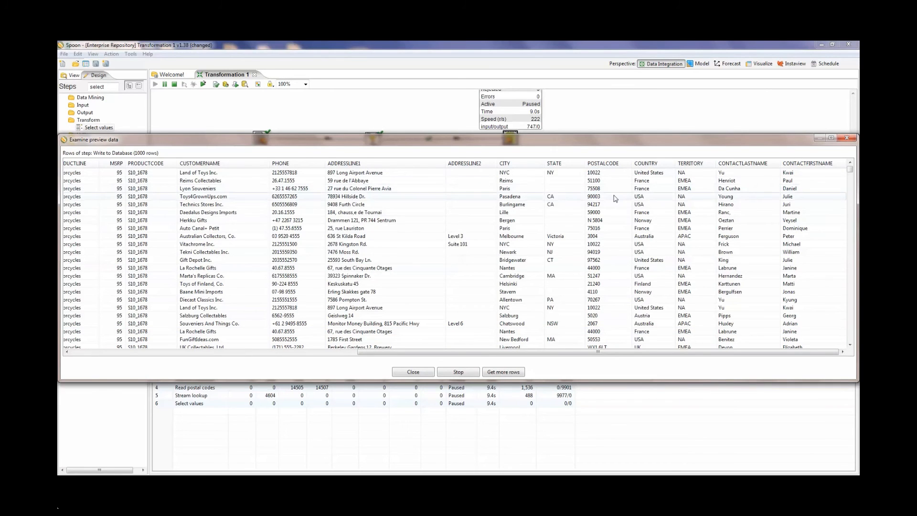
left_click(849, 344)
left_click_drag(849, 344, 849, 345)
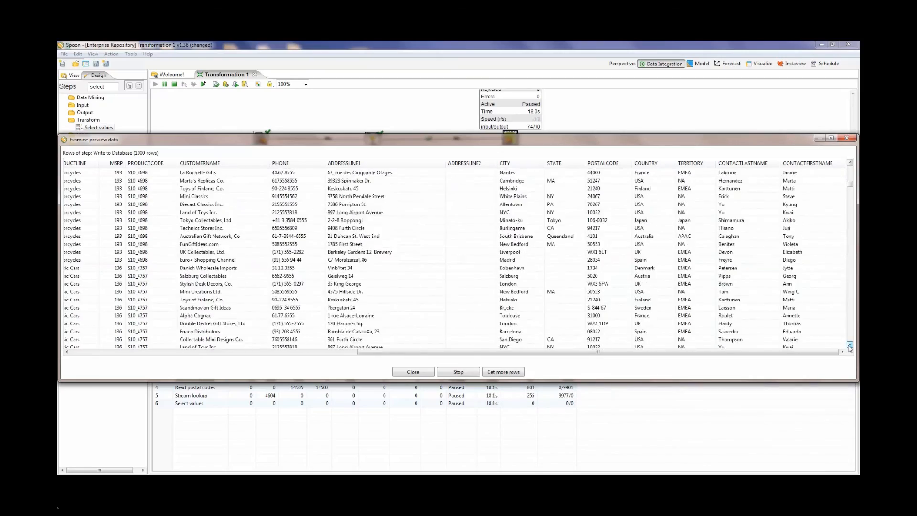
left_click(428, 375)
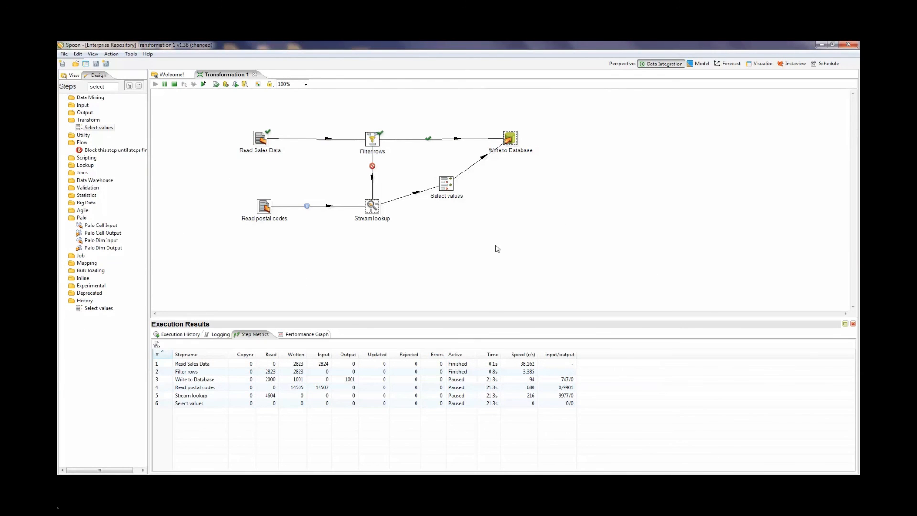
left_click(175, 85)
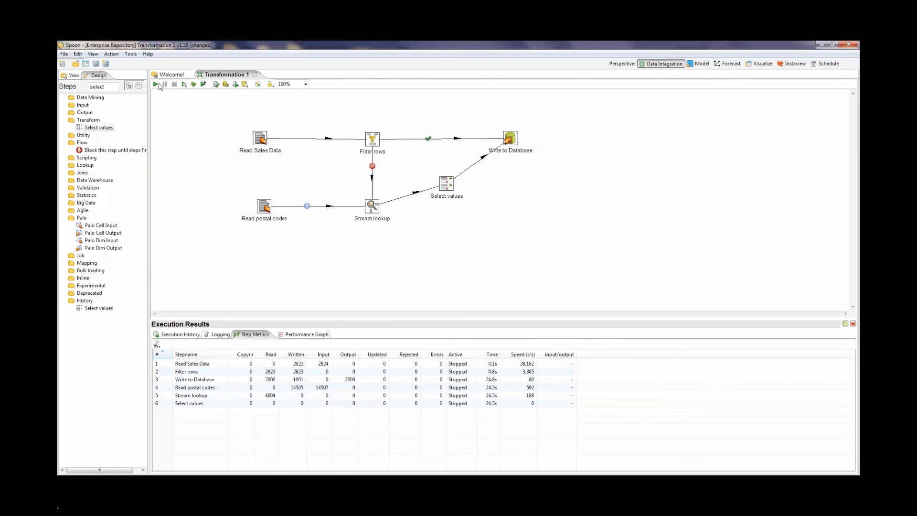
Step: Launch the transformation with local execution, agreeing to save it before the run
left_click(155, 85)
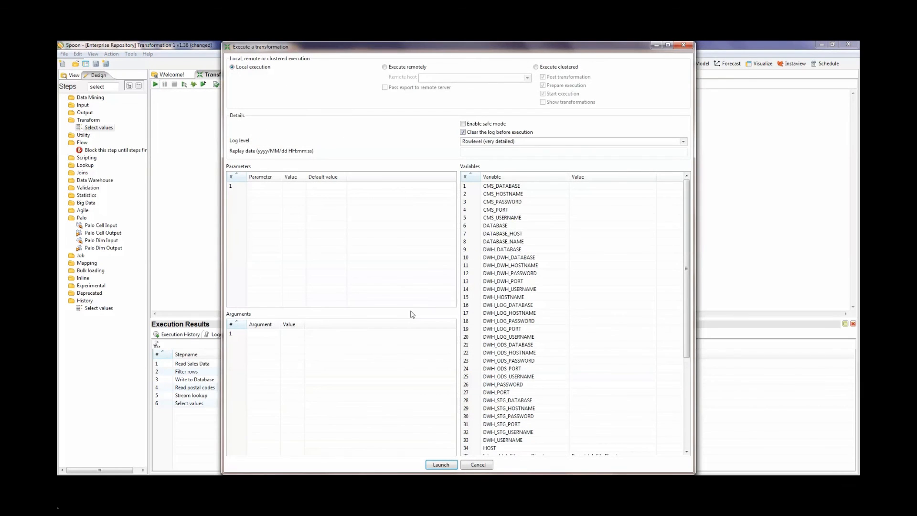
left_click(441, 463)
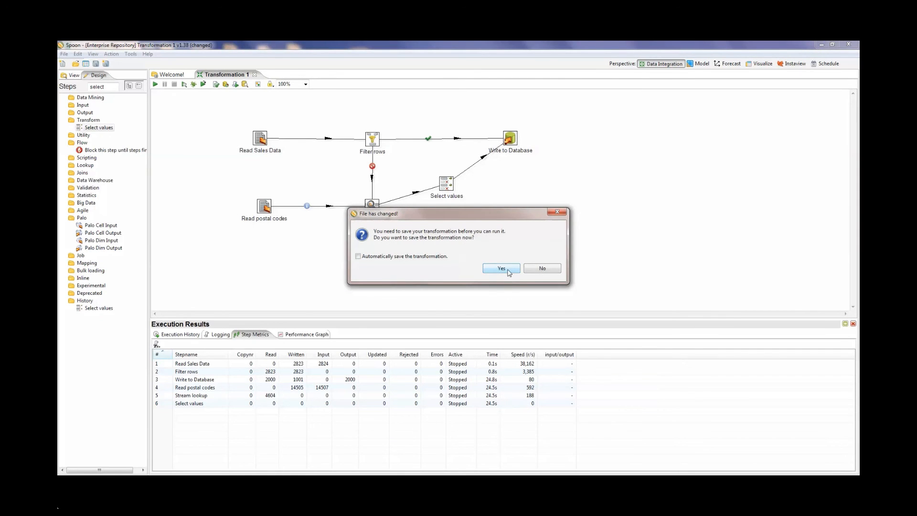
left_click(508, 272)
left_click(492, 267)
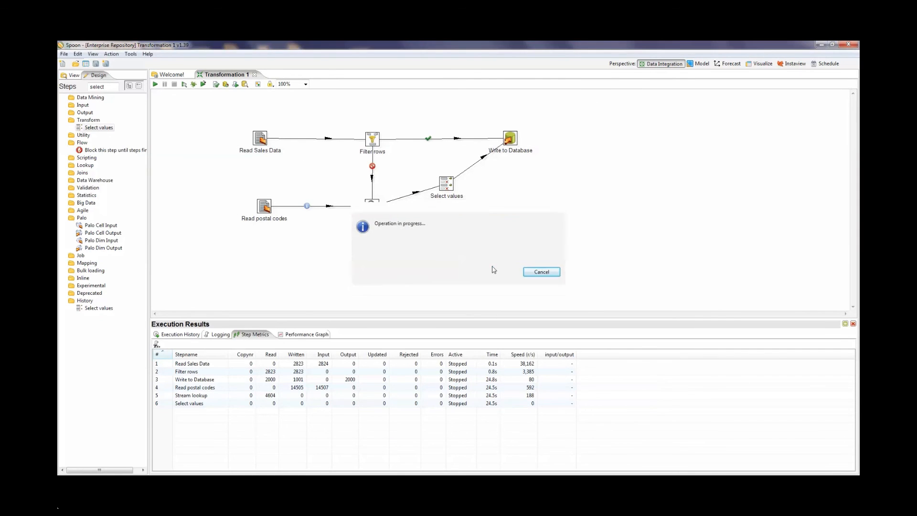